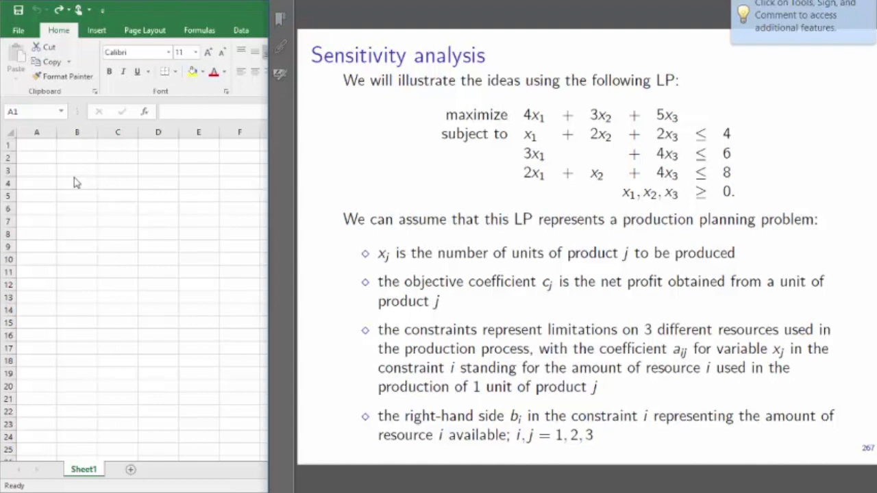
- Enter the column headers Product 1, Product 2 and Product 3 in cells C2 to E2
left_click(98, 163)
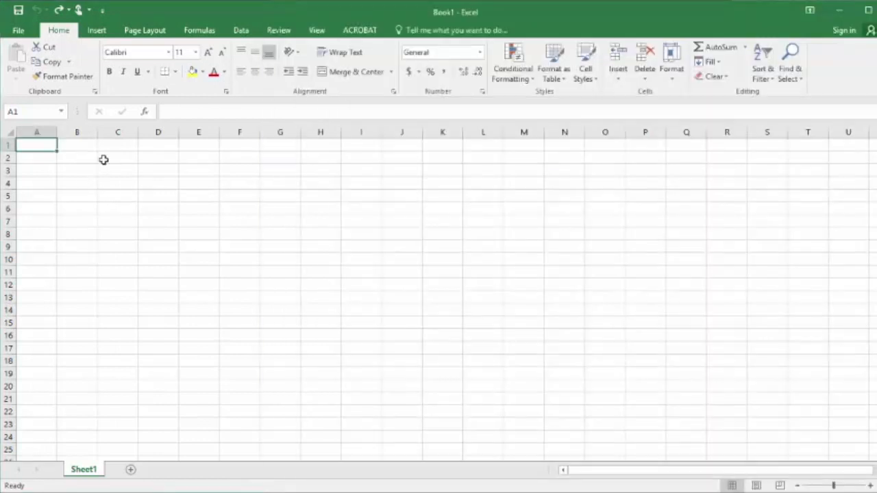
left_click(124, 159)
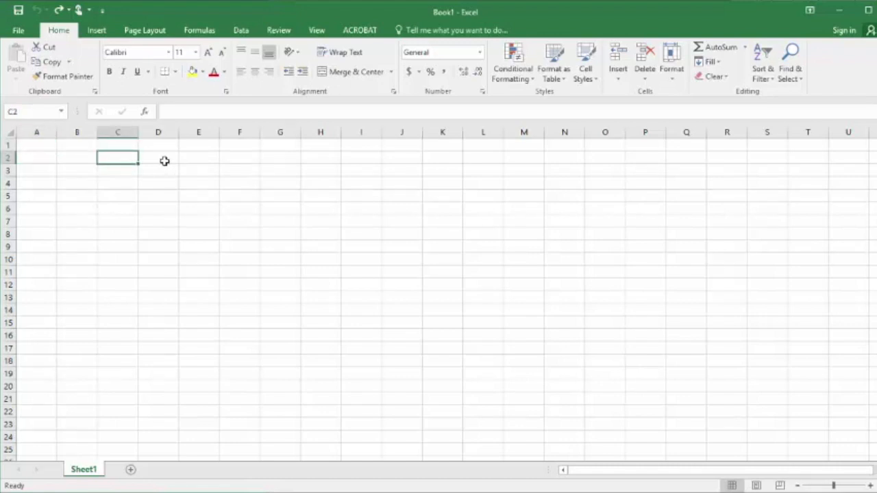
type("Pr")
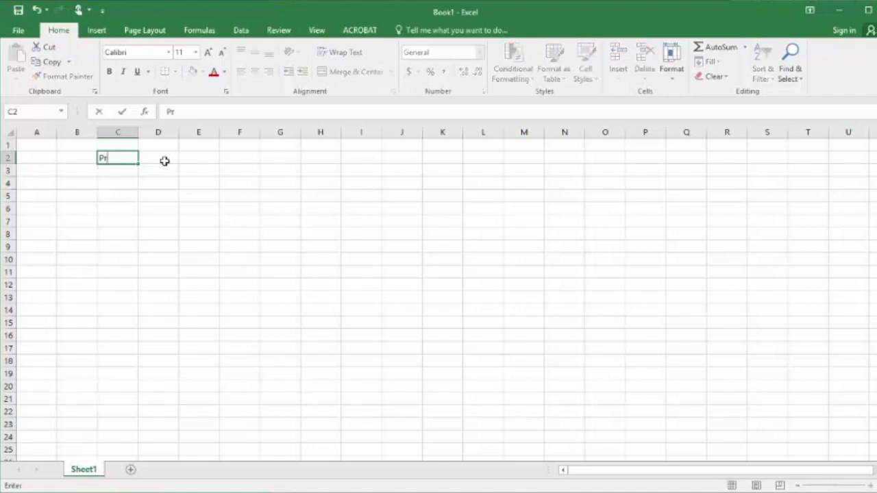
type("oduct 1")
left_click(165, 161)
type("Pro")
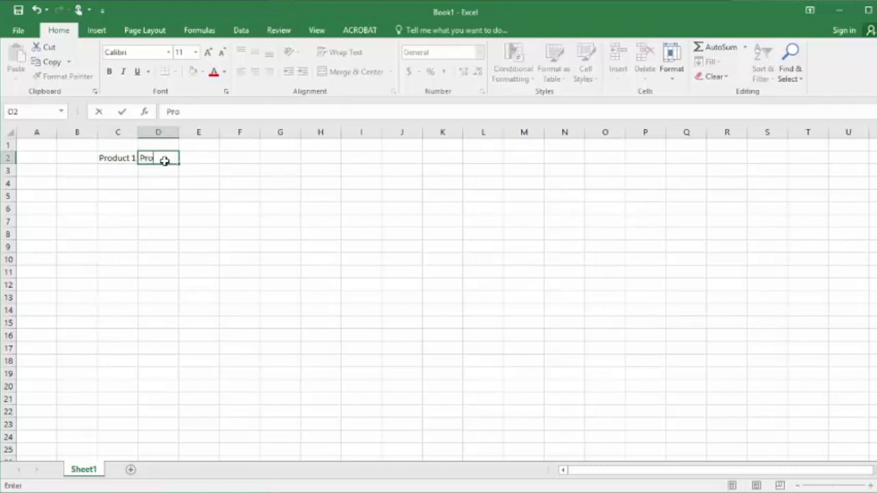
type("duct 2")
key("Tab")
type("Pr")
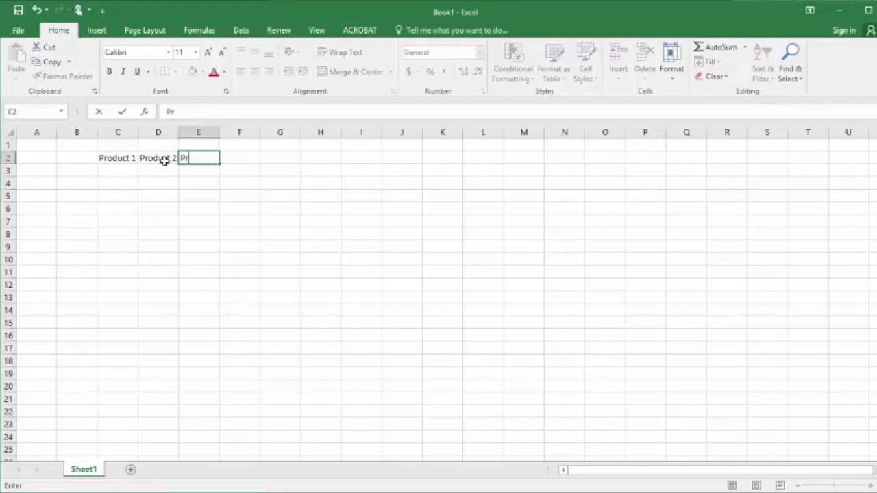
type("oduct 3")
key("Return")
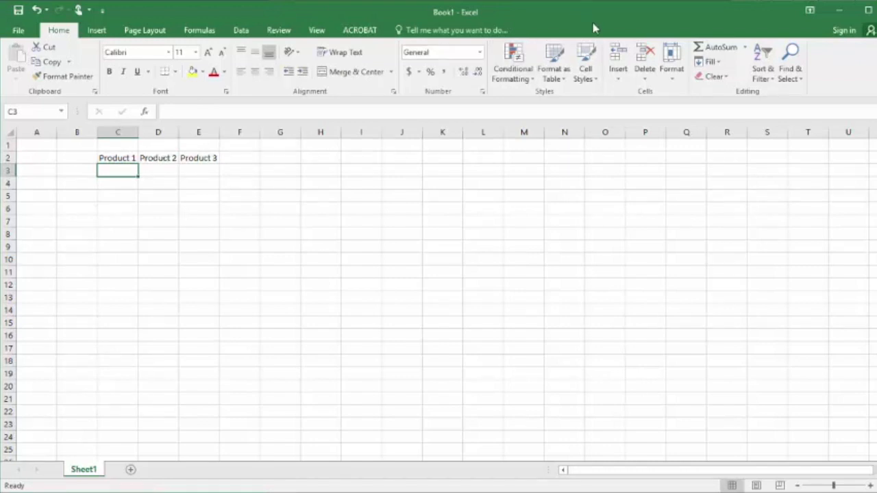
- Enter the objective coefficients 4, 3 and 5 from the LP slide in cells C3 to E3
key("alt+Tab")
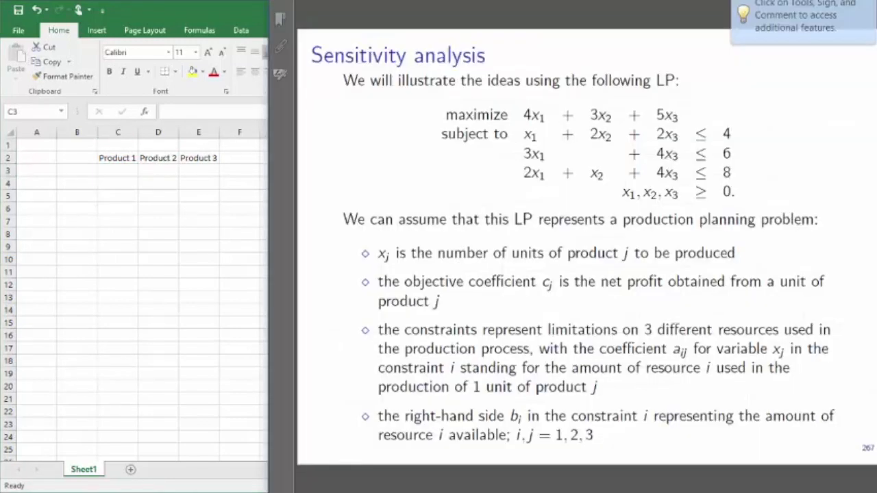
left_click(123, 171)
type("4")
key("Tab")
type("3")
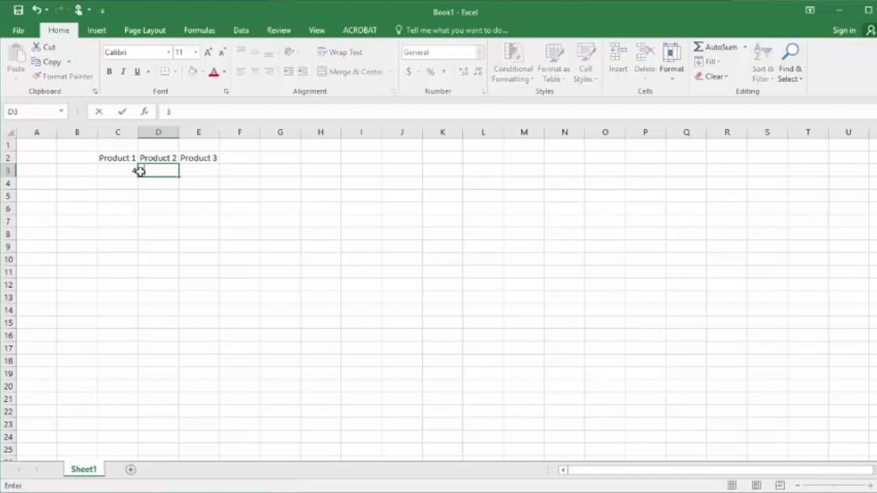
key("Tab")
type("5")
key("Return")
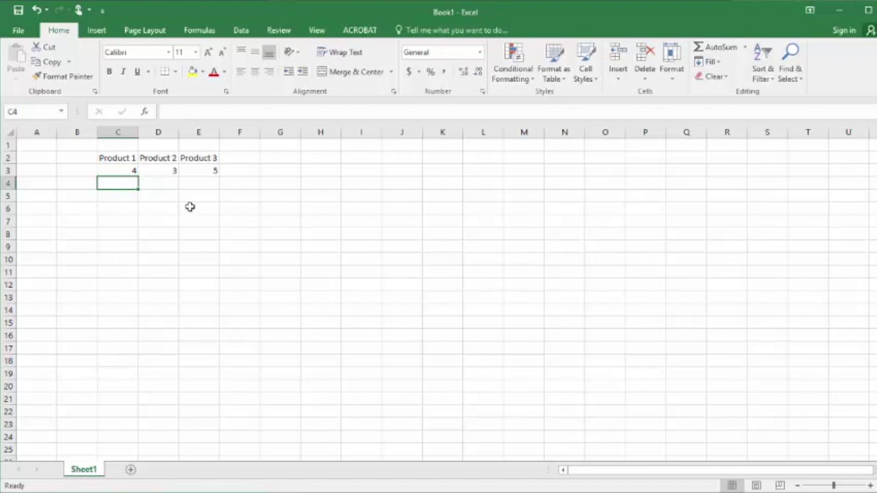
- Fill the decision variable cells C4:E4 and the objective cell G4 with yellow
left_click_drag(119, 183, 199, 184)
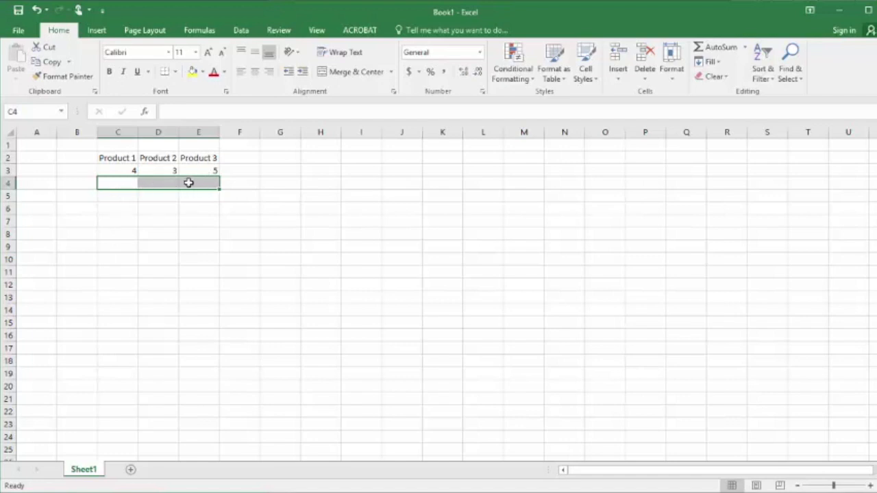
left_click(193, 71)
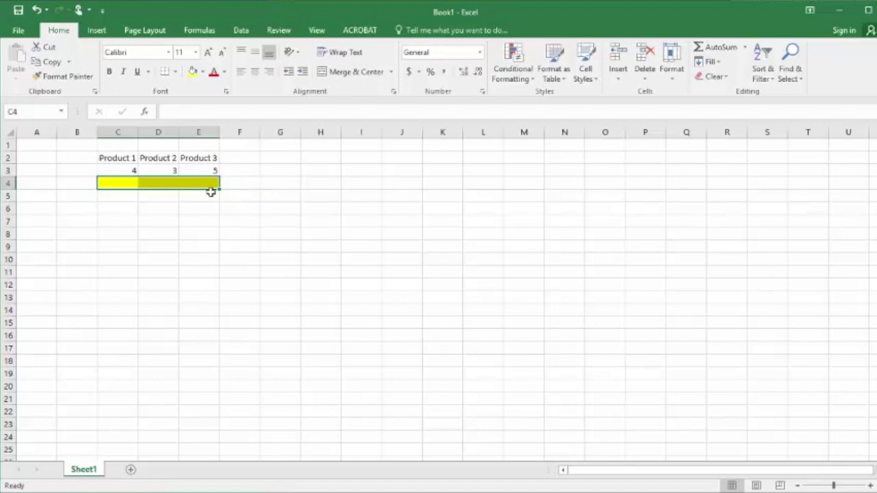
left_click(293, 183)
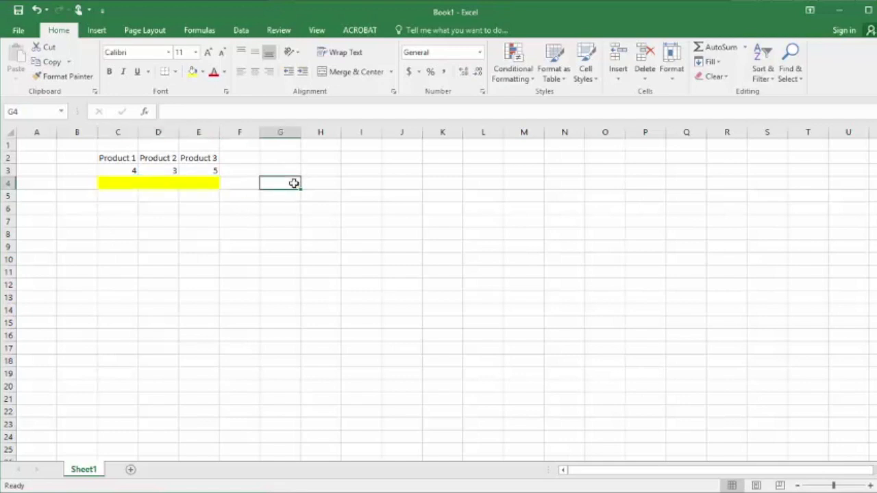
left_click(194, 72)
- Enter the objective formula =sumproduct(C3:E3,C4:E4) in cell G4
type("=")
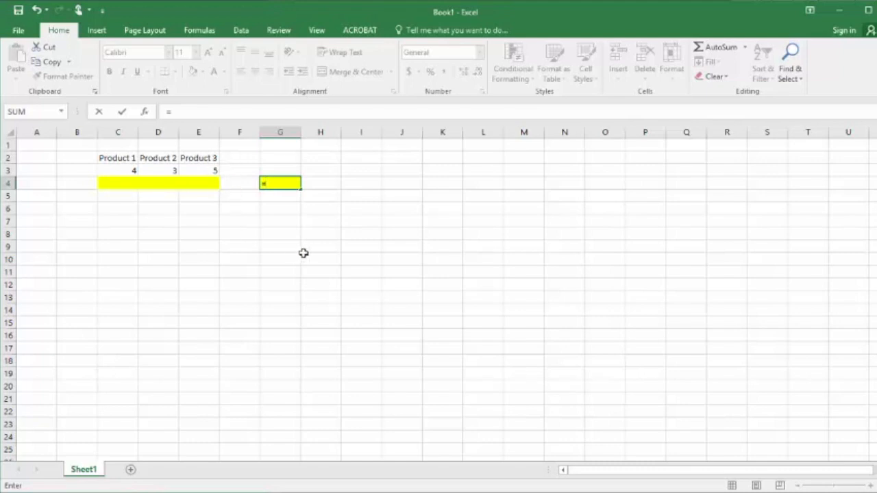
type("6")
key("BackSpace")
type("sumpr")
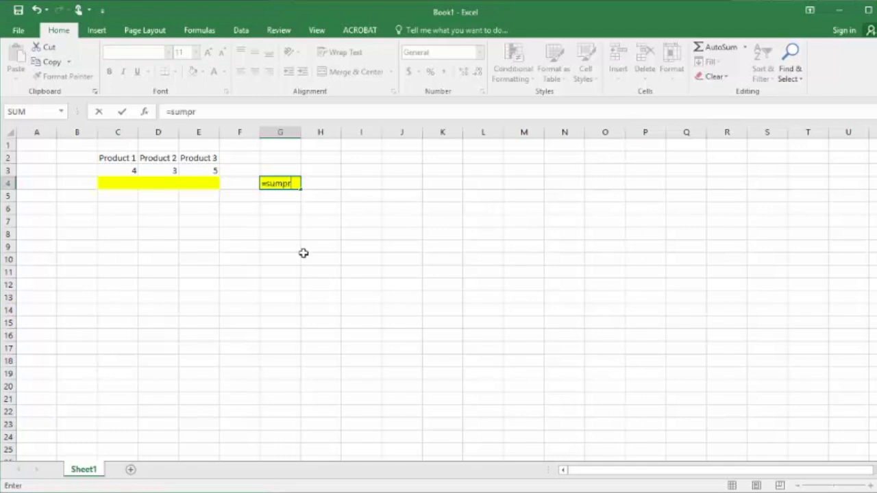
type("oduct(")
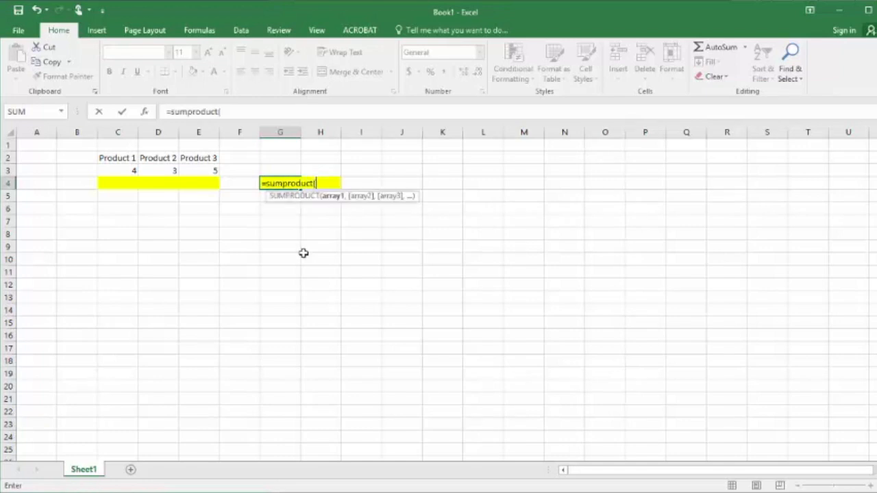
left_click_drag(130, 169, 208, 171)
type(",")
left_click(119, 184)
left_click_drag(120, 184, 211, 183)
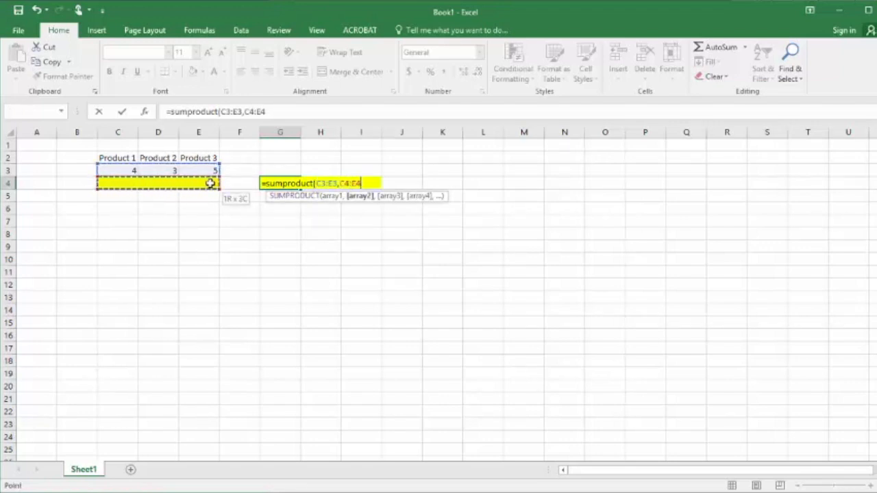
type(")")
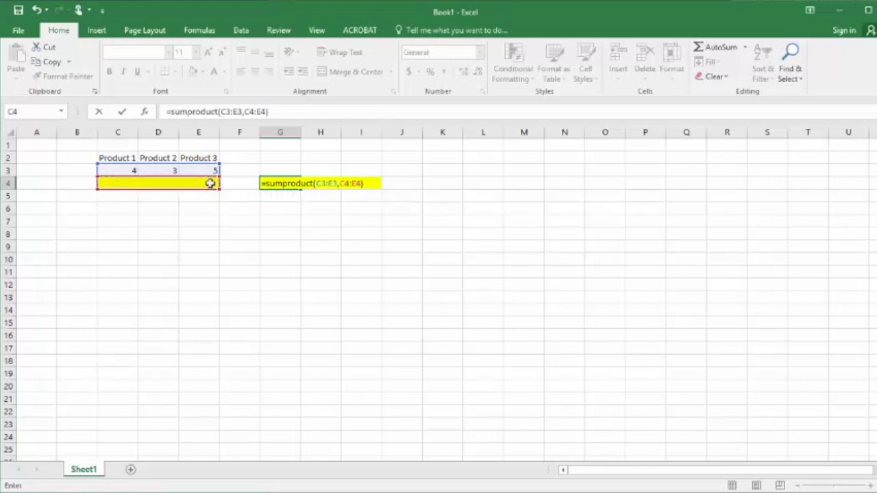
key("Return")
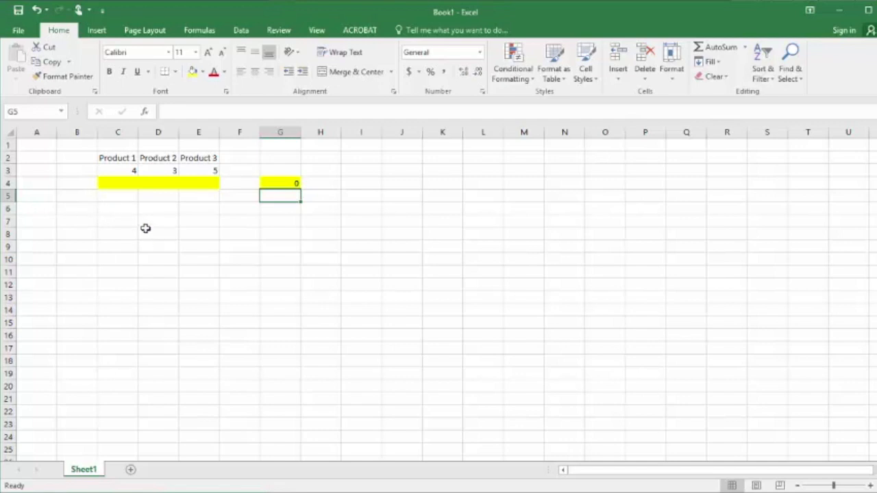
- Label cell B5 as Resource 1 and widen column B to fit the text
left_click(75, 198)
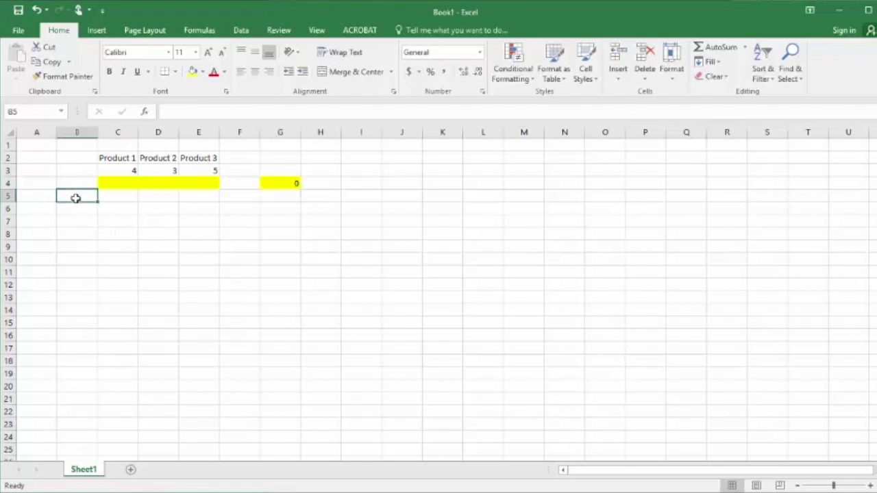
type("Re")
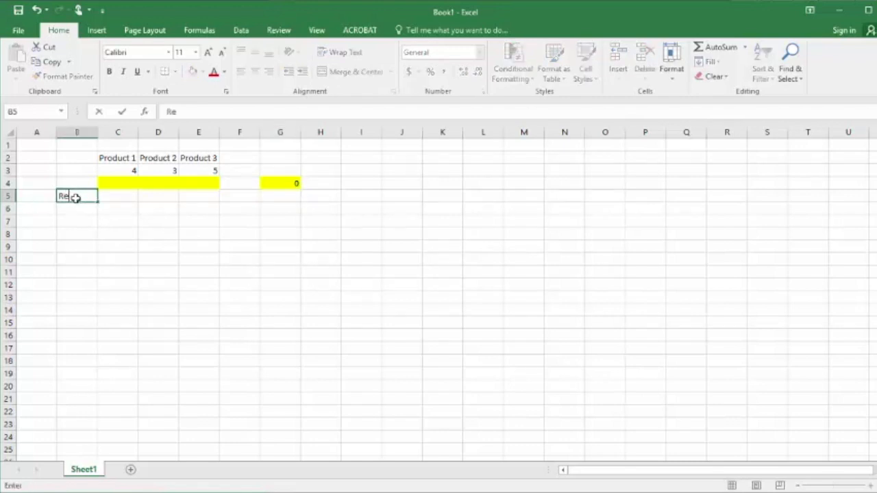
type("source 1")
key("Return")
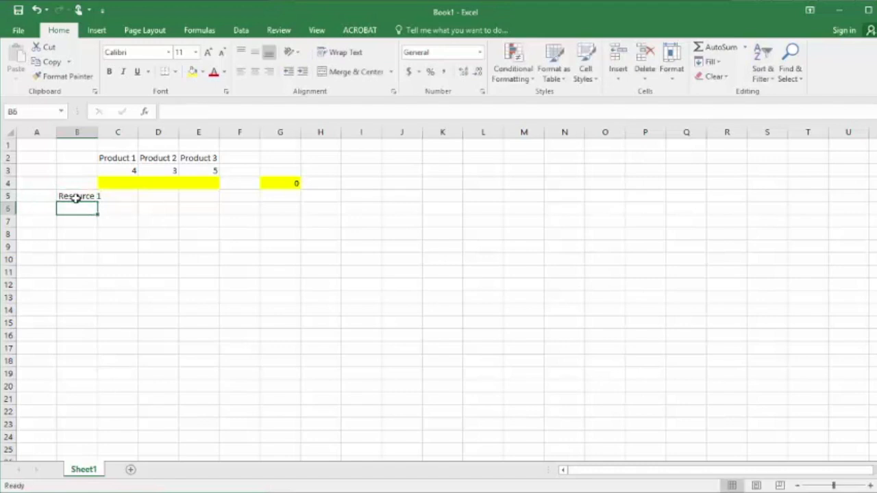
left_click_drag(98, 132, 109, 132)
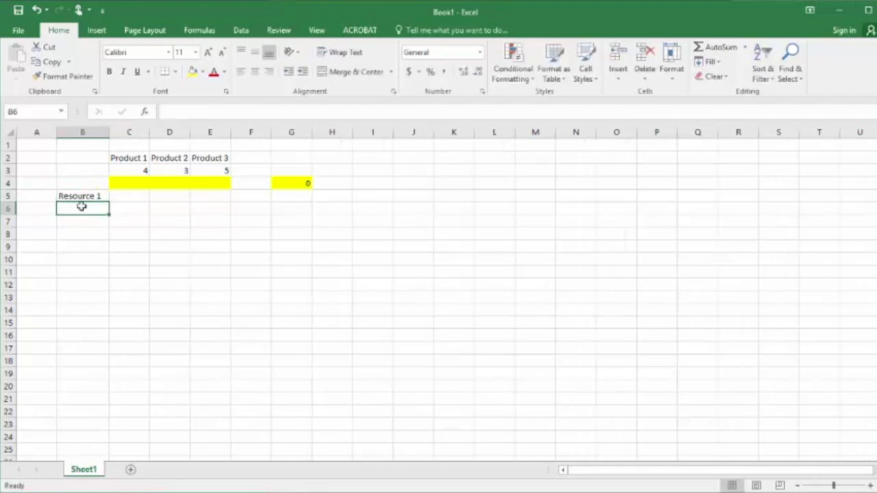
- Enter the row labels Resource 2 in B6 and Resource 3 in B7
type("Resource 1")
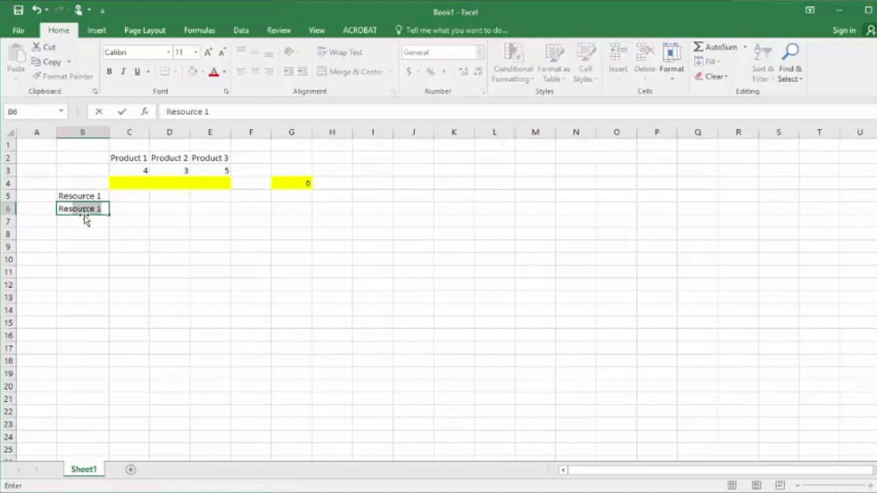
key("Tab")
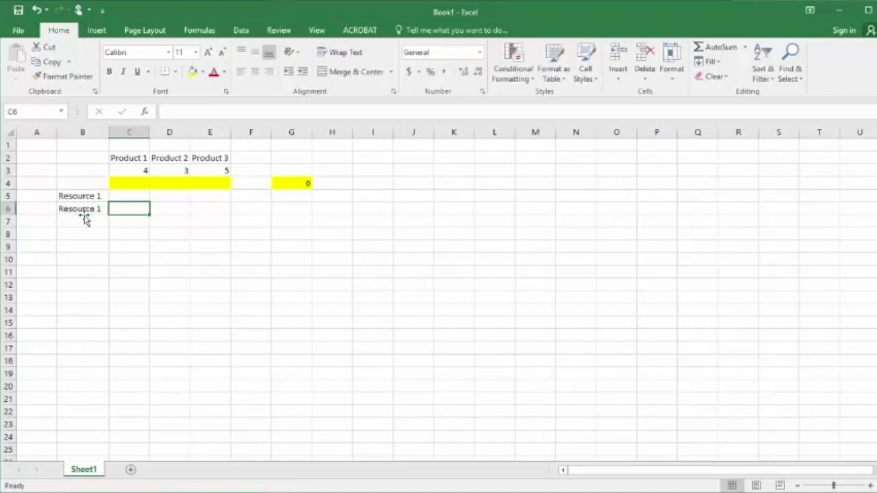
left_click(83, 214)
left_click(235, 117)
key("BackSpace")
type("2")
key("Return")
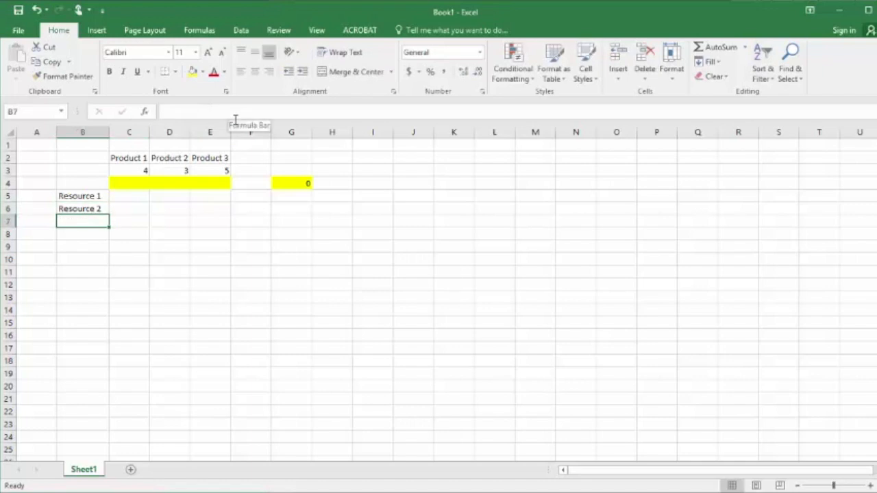
type("Resource ")
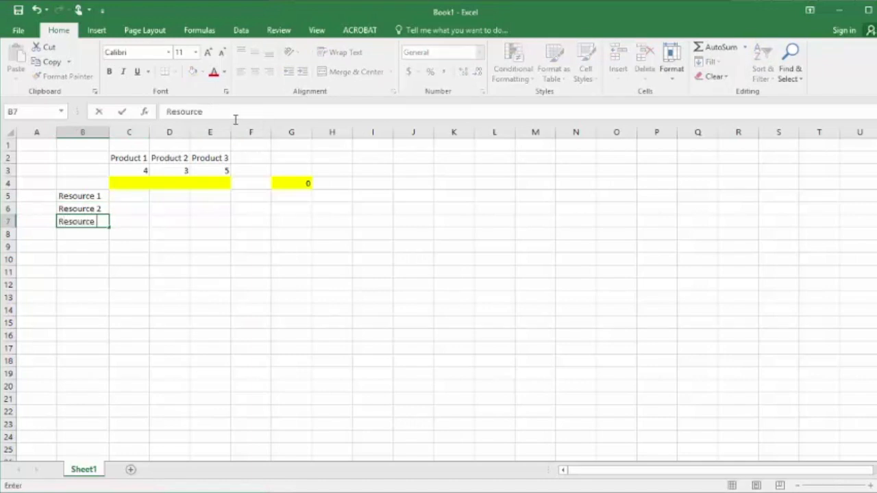
type("3")
key("Return")
- Enter the first constraint's coefficients 1, 2 and 2 from the LP slide in cells C5 to E5
key("Up")
key("Up")
key("Up")
key("Right")
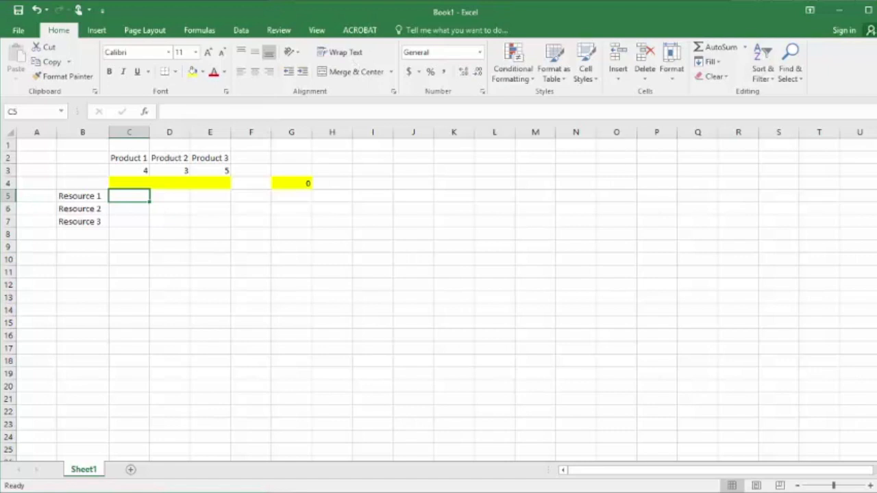
key("alt+Tab")
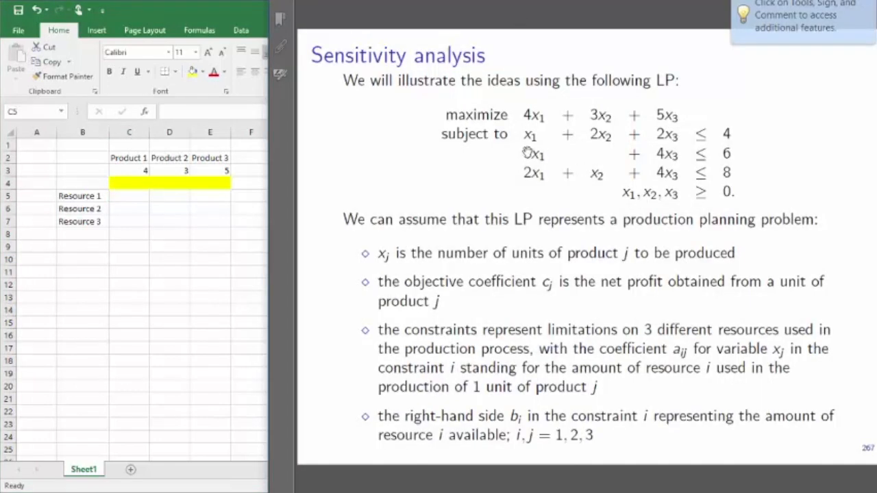
left_click(139, 196)
type("1")
key("Tab")
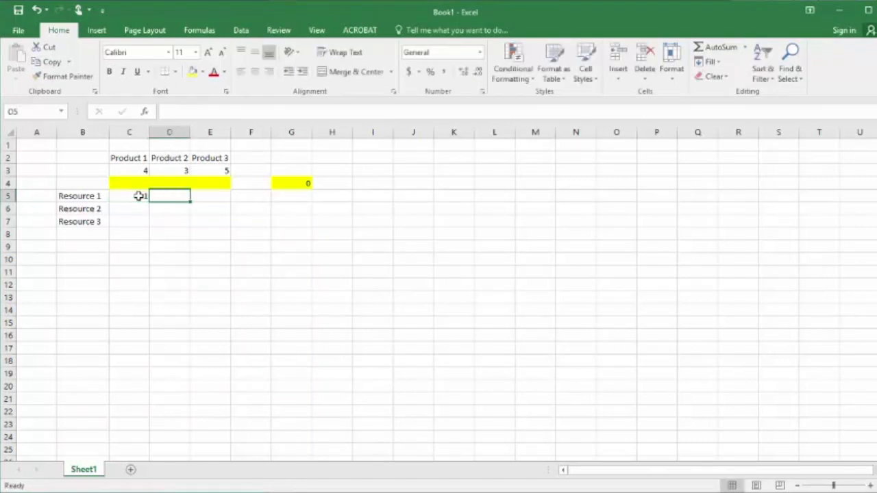
type("2")
key("Tab")
type("2")
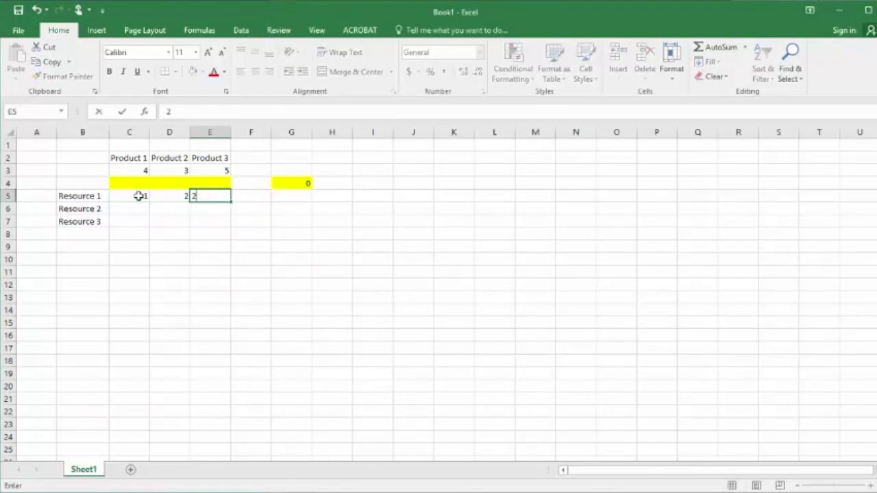
key("Tab")
key("Tab")
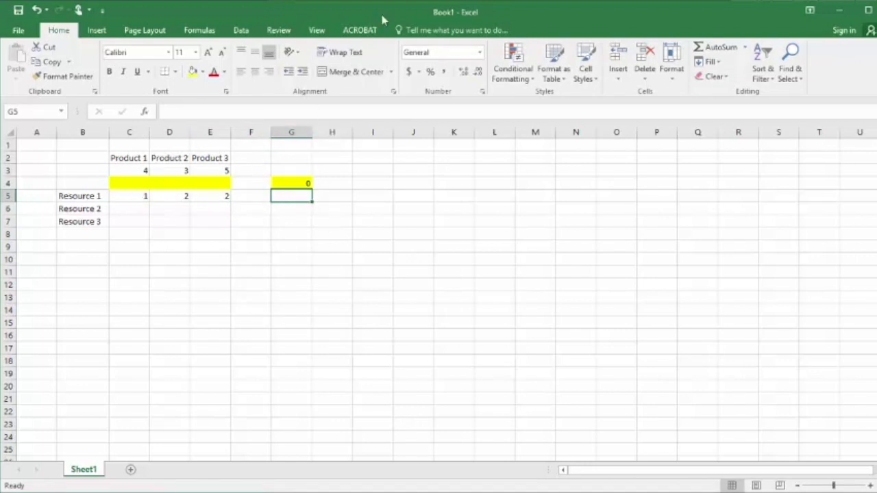
- Check the first constraint on the LP slide and enter its right-hand side 4 in cell G5
key("alt+Tab")
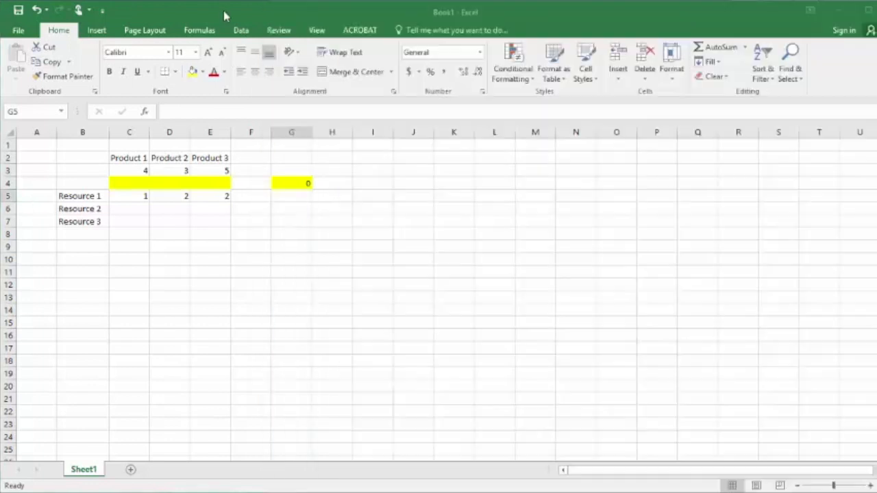
left_click(223, 10)
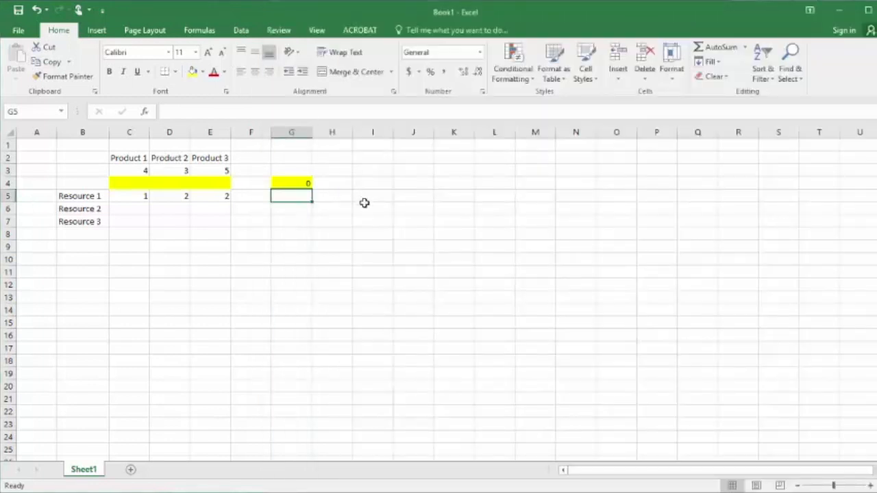
type("4")
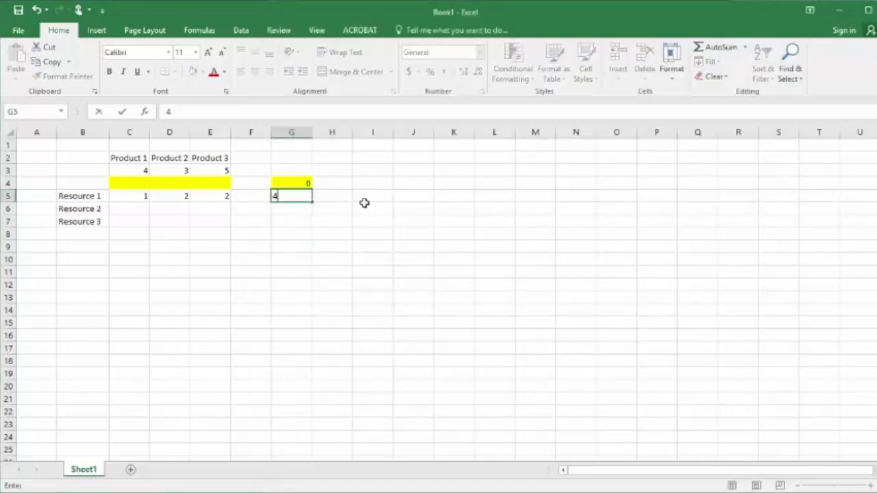
key("Return")
- Narrow the spreadsheet window to reveal the LP slide beside it and enter Resource 2's coefficients 3, 0 and 4 in cells C6 to E6
left_click_drag(876, 102, 419, 102)
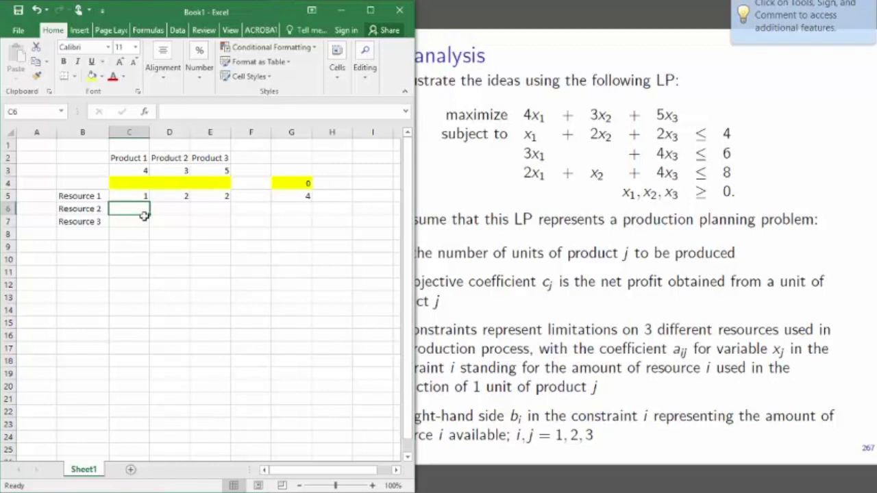
type("3")
key("Tab")
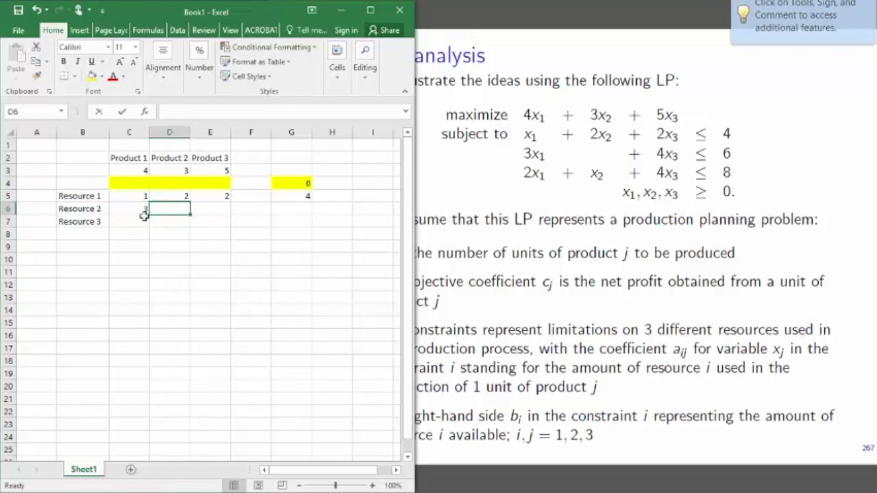
type("0")
key("Tab")
type("4")
key("Tab")
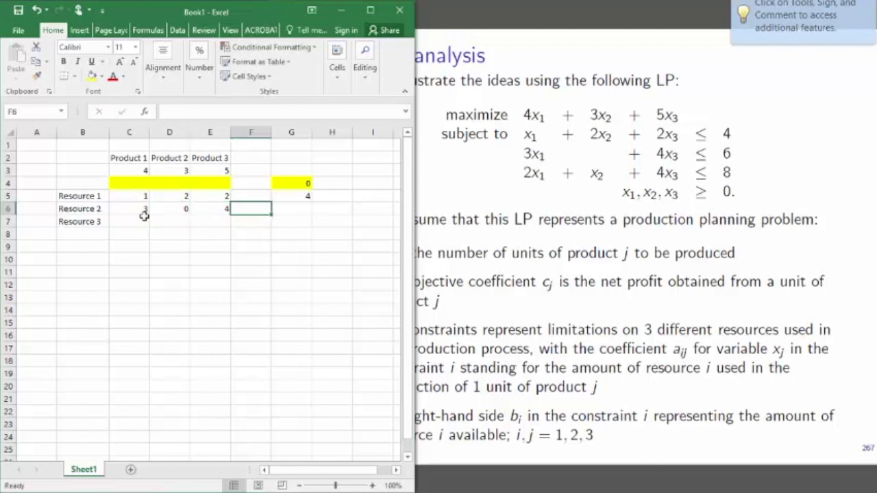
- Enter the second constraint's right-hand side 6 in cell G6
key("Tab")
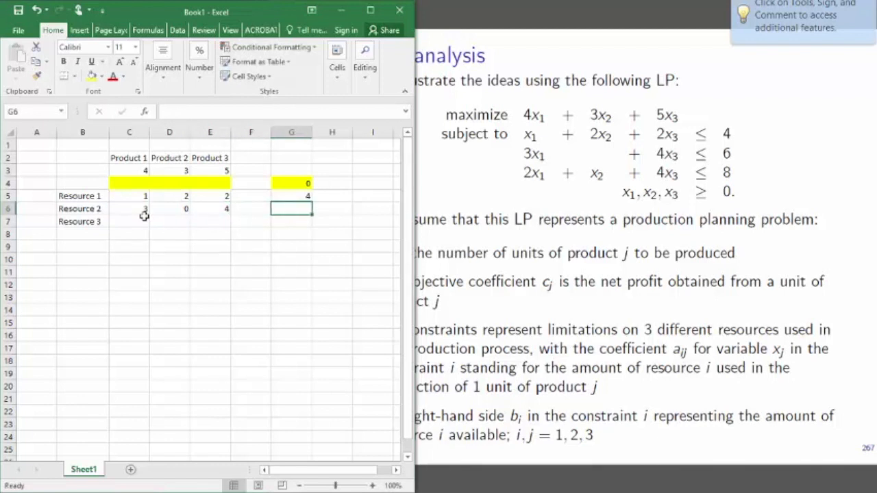
type("6")
key("Return")
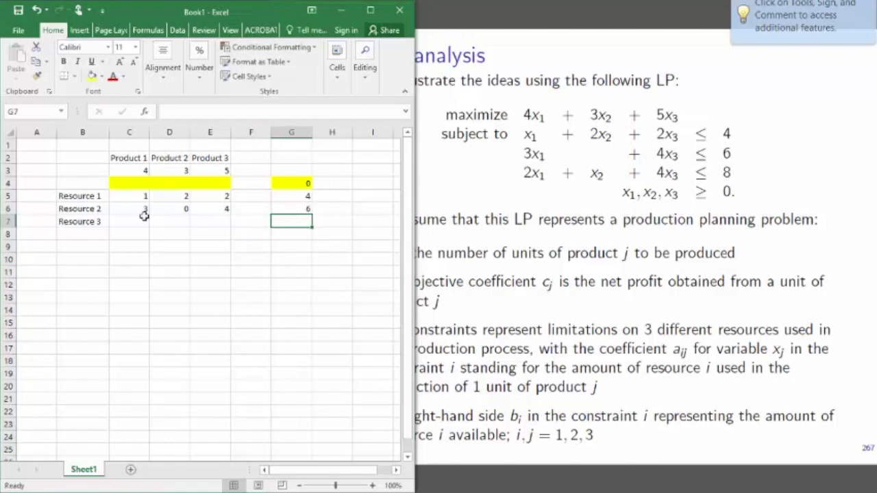
- Enter Resource 3's coefficients 2, 1 and 4 from the LP slide in cells C7 to E7
key("Left")
key("Left")
key("Left")
key("Left")
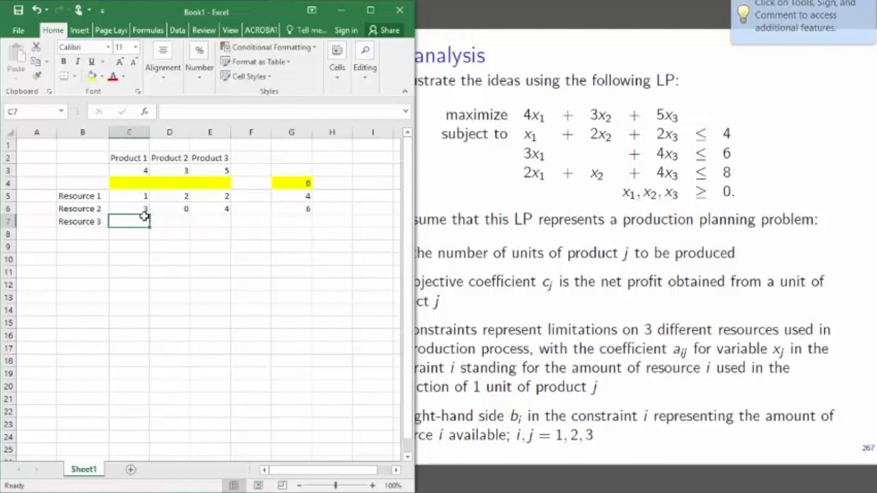
type("2")
key("Tab")
type("1")
key("Tab")
type("4")
key("Tab")
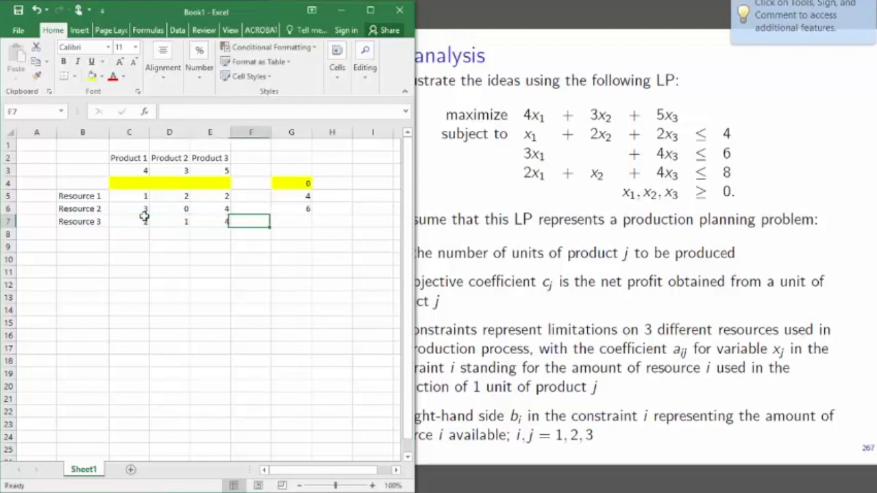
- Enter the third constraint's right-hand side 8 in cell G7
key("Tab")
type("8")
key("Return")
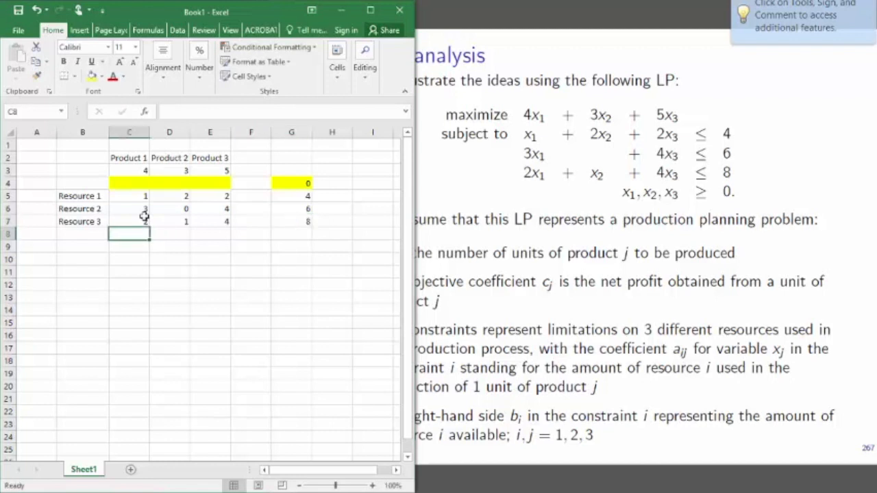
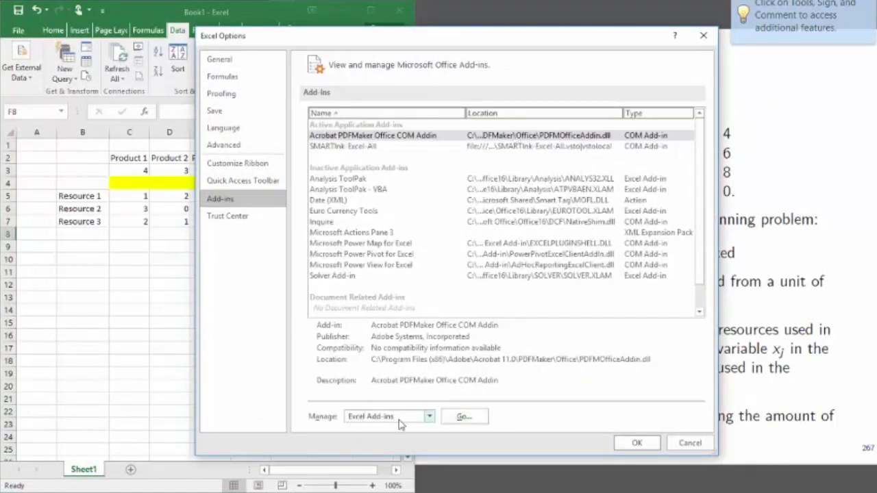
- Enable the Solver Add-in among the available Excel add-ins
left_click(470, 418)
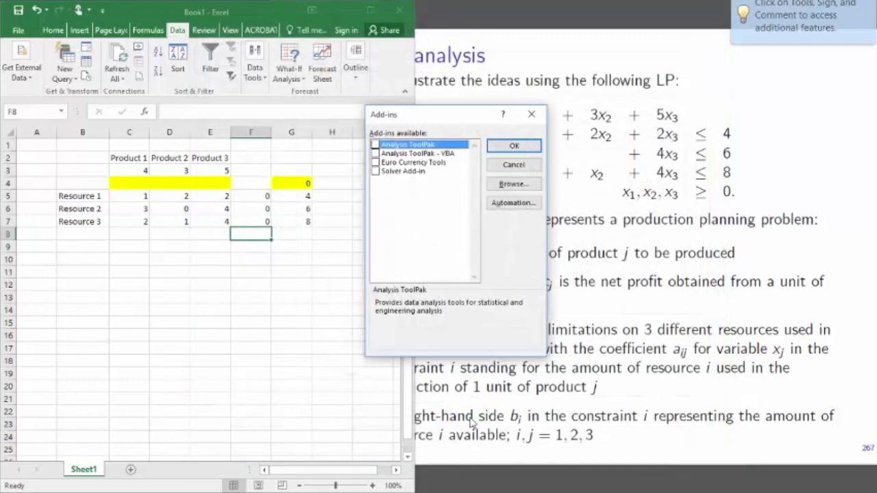
left_click(374, 172)
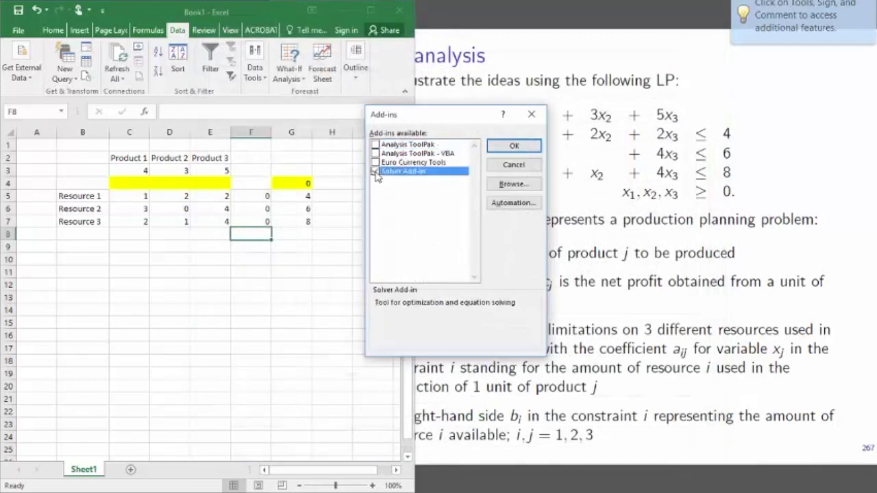
left_click(514, 147)
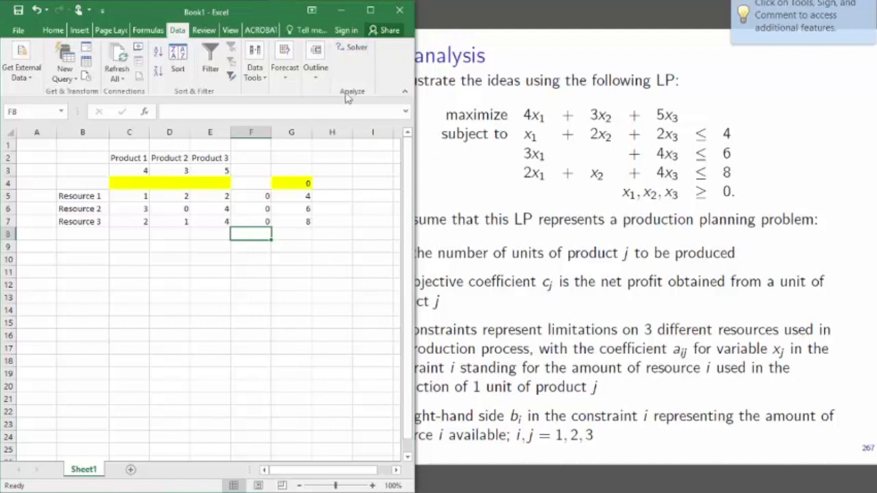
- Start Solver, shift its window off the model data, and set the objective to cell G4
left_click(355, 52)
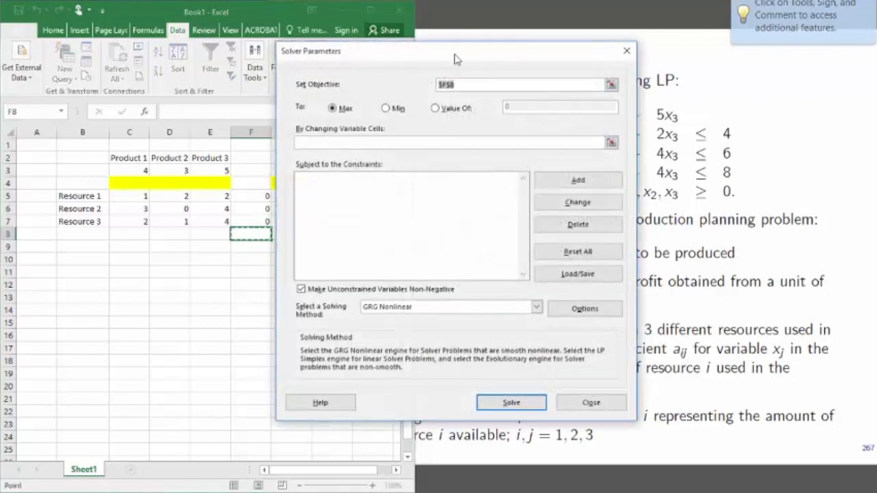
left_click_drag(460, 56, 563, 65)
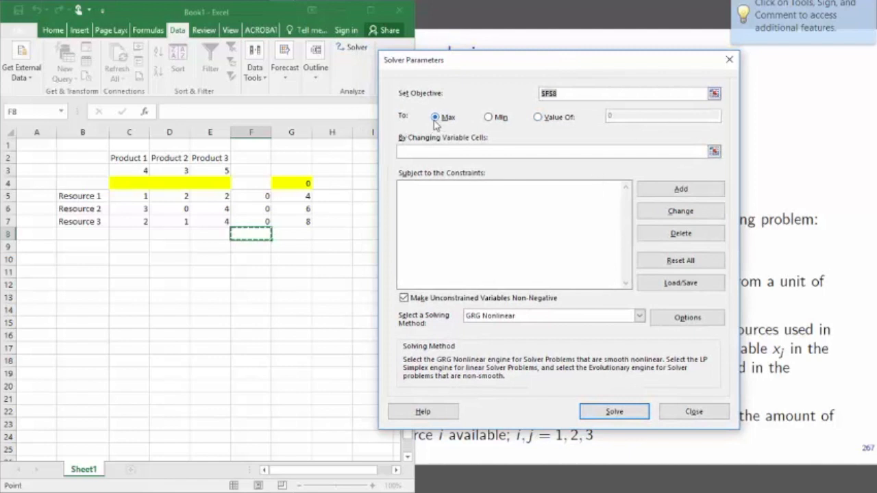
left_click(714, 94)
left_click(301, 183)
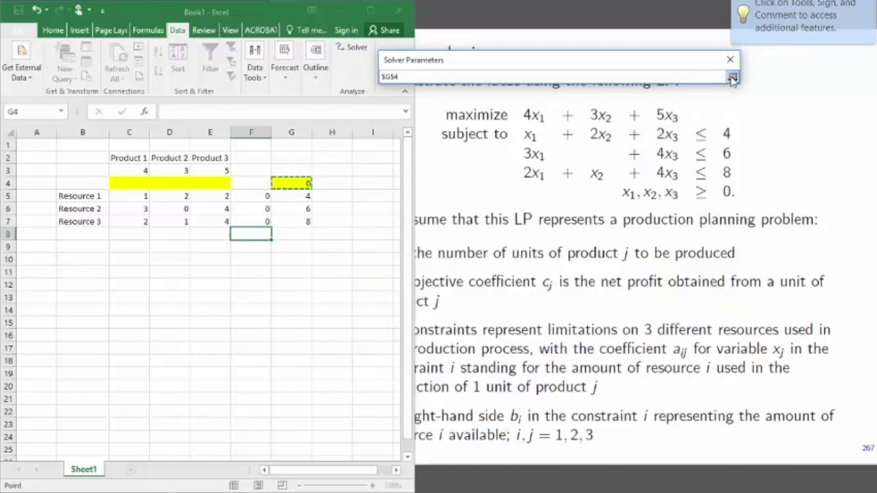
left_click(732, 77)
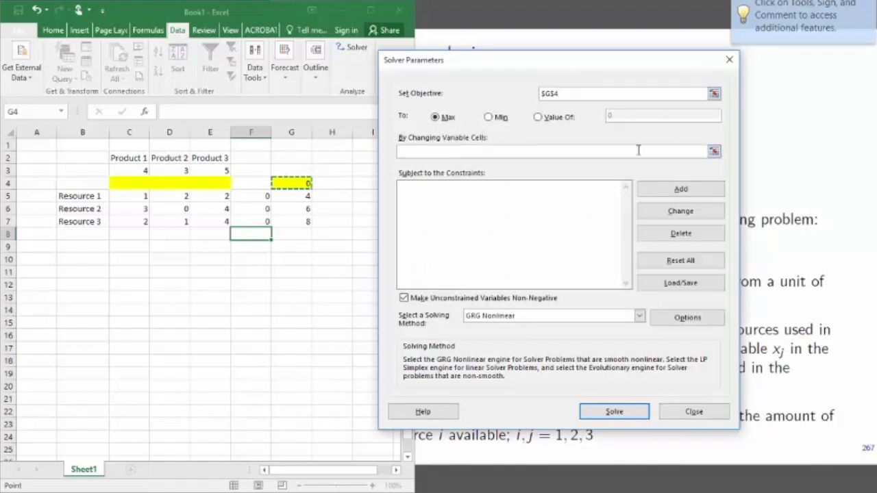
- Set Solver's changing variable cells to the yellow product quantities in C4:E4
left_click(715, 154)
left_click(119, 184)
left_click_drag(119, 184, 213, 183)
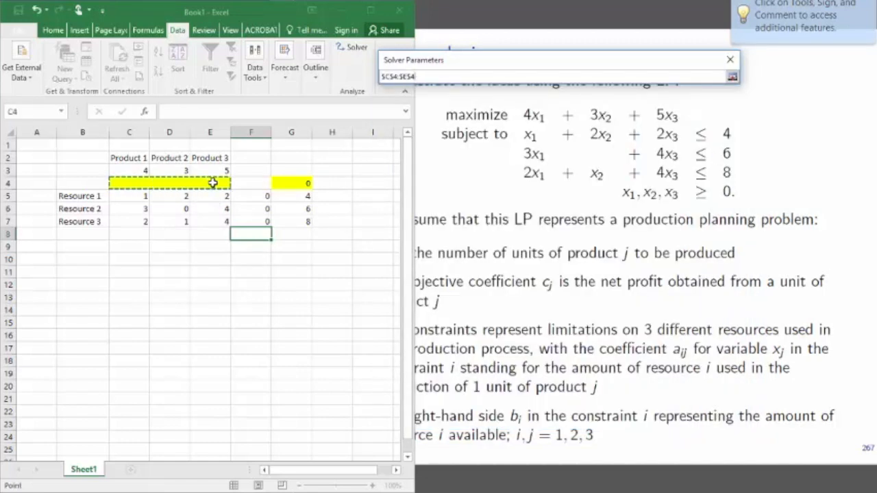
left_click(732, 78)
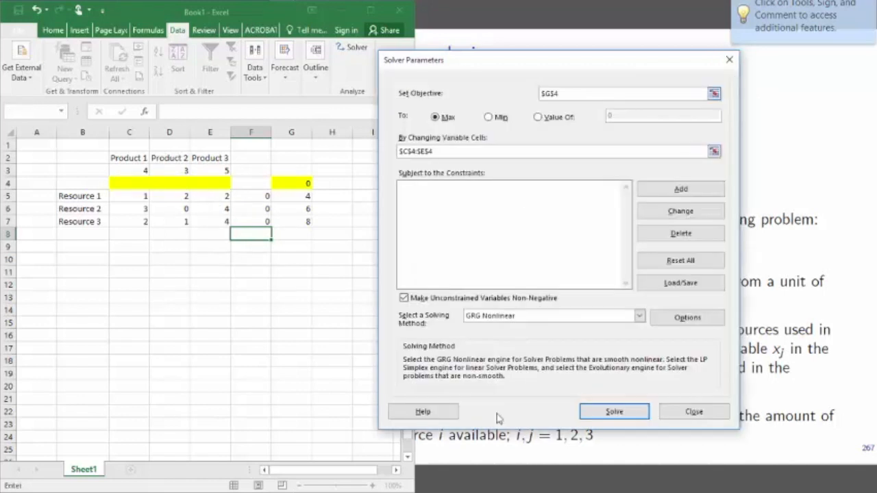
- Add a Solver constraint requiring resource usage F5:F7 to be <= the right-hand sides in G5:G7
left_click(688, 194)
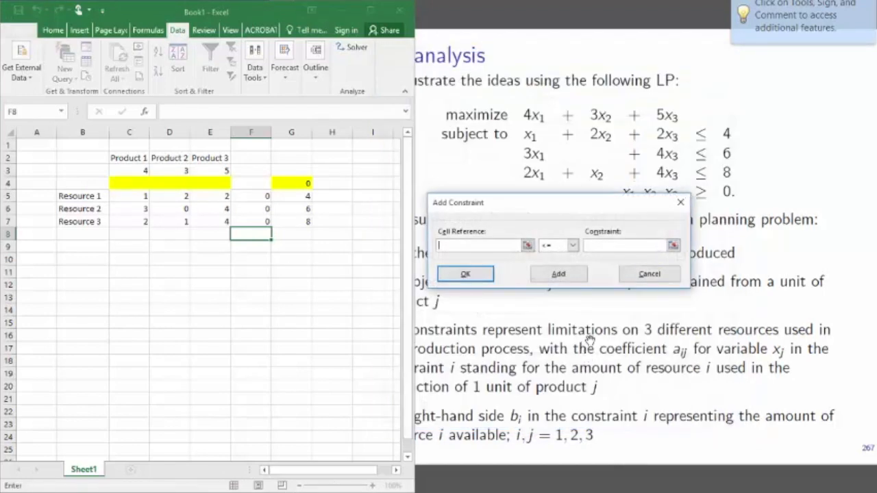
left_click(527, 245)
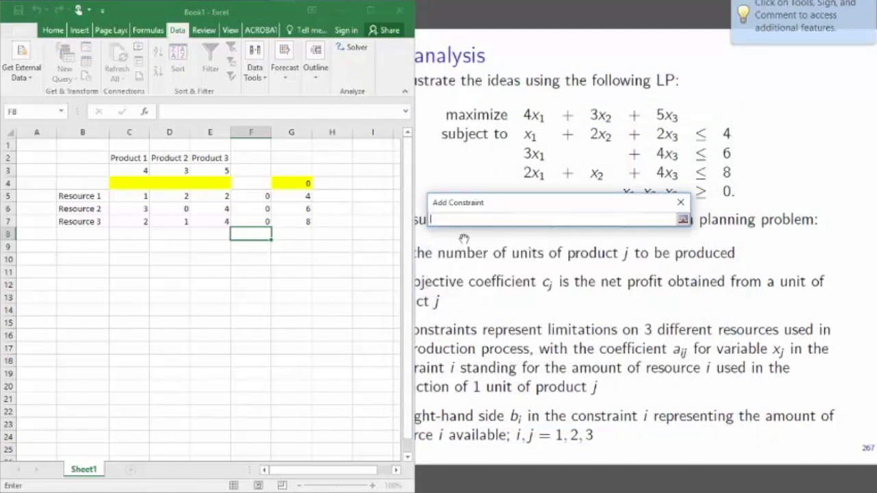
left_click_drag(265, 196, 264, 220)
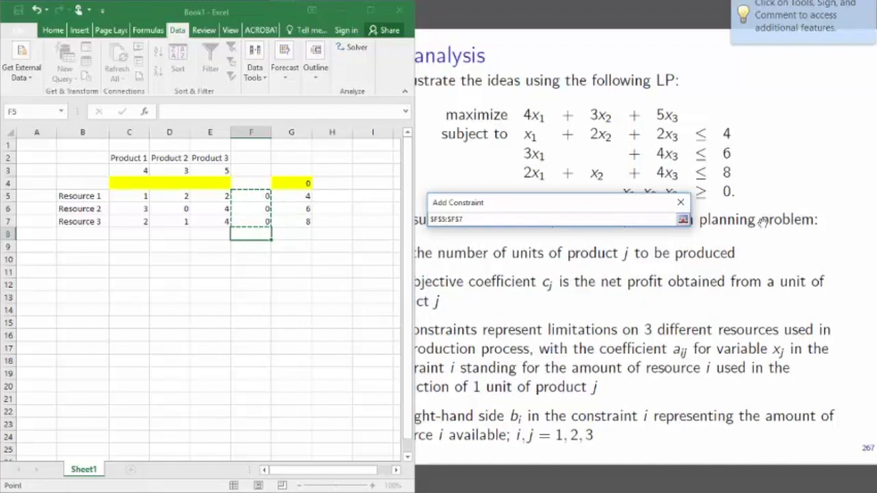
left_click(682, 221)
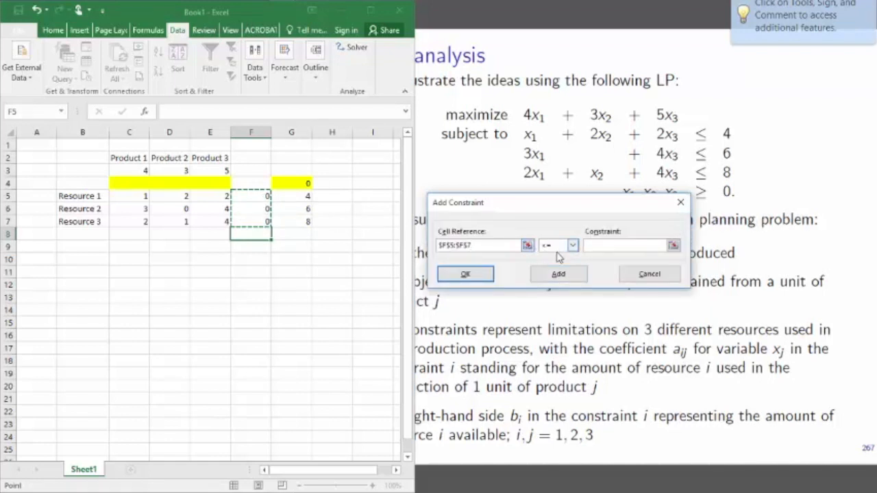
left_click(673, 246)
left_click_drag(307, 197, 307, 221)
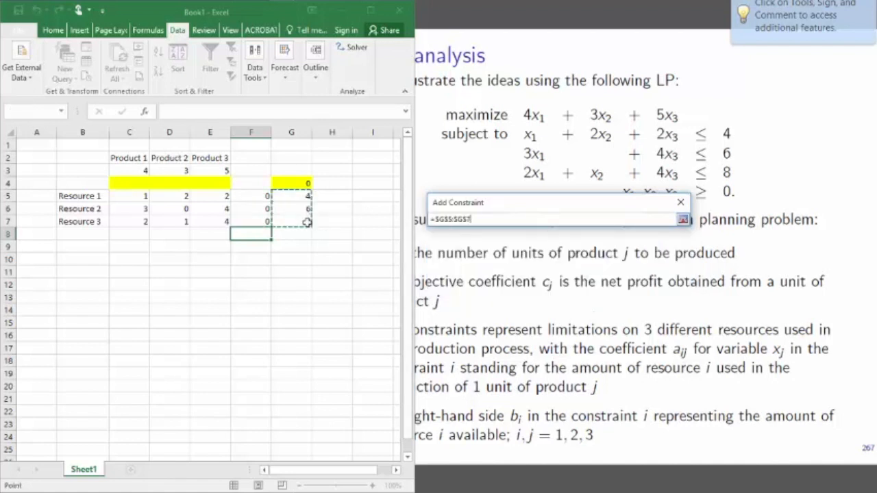
left_click(683, 220)
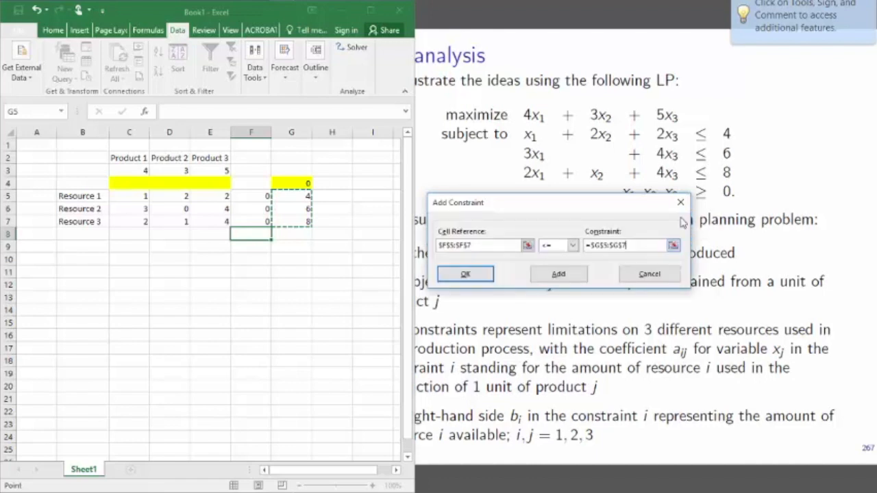
left_click(480, 276)
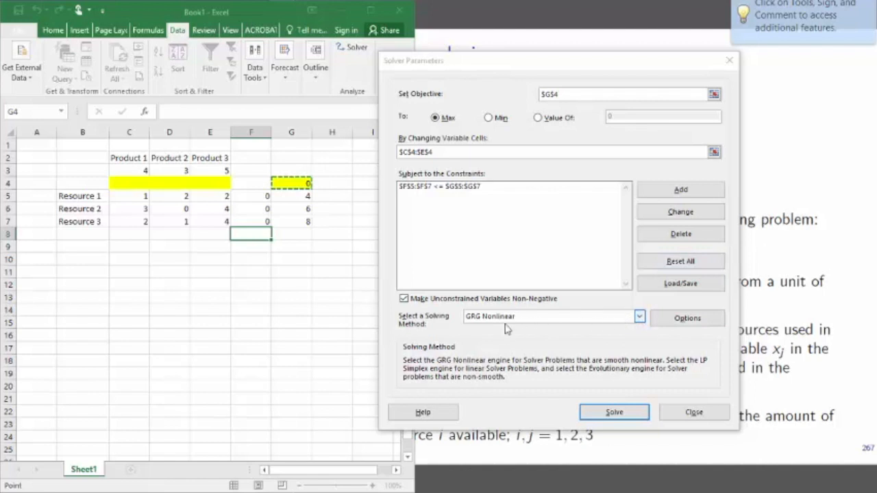
- Choose Simplex LP as the solving method and solve the model
left_click(639, 317)
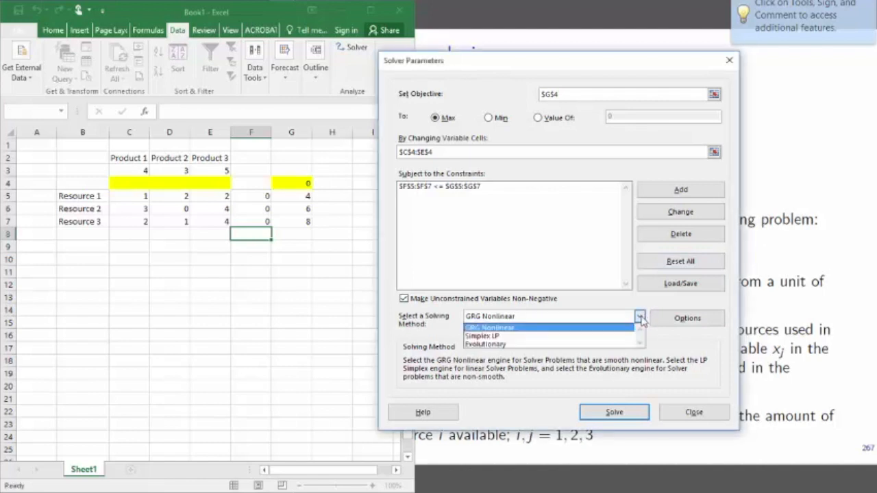
left_click(525, 337)
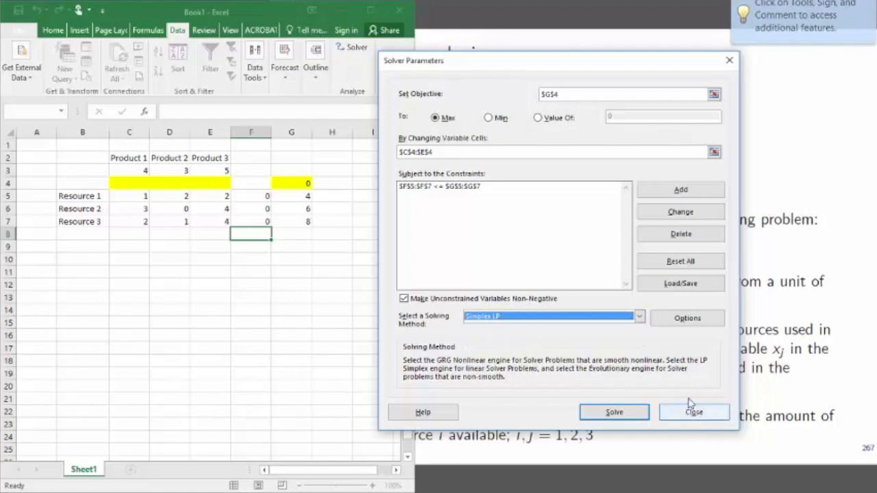
left_click(614, 414)
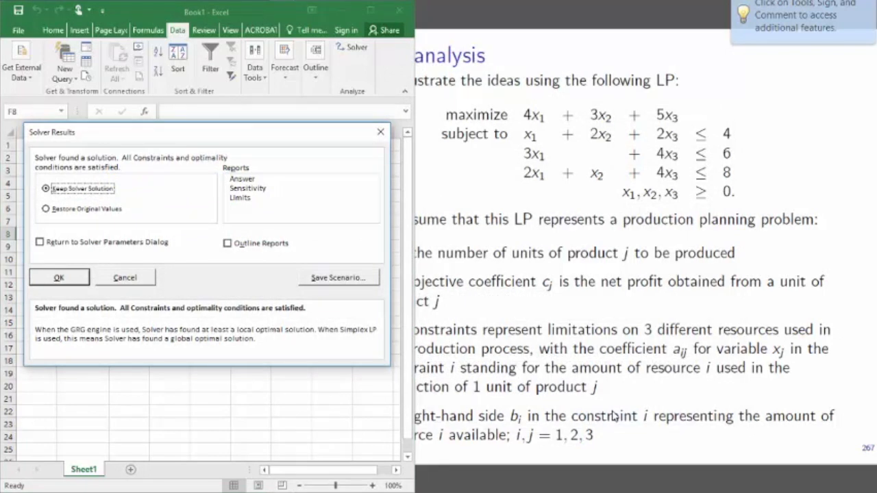
- Keep the Solver solution and generate the Answer, Sensitivity and Limits reports
left_click(253, 179)
left_click(258, 188)
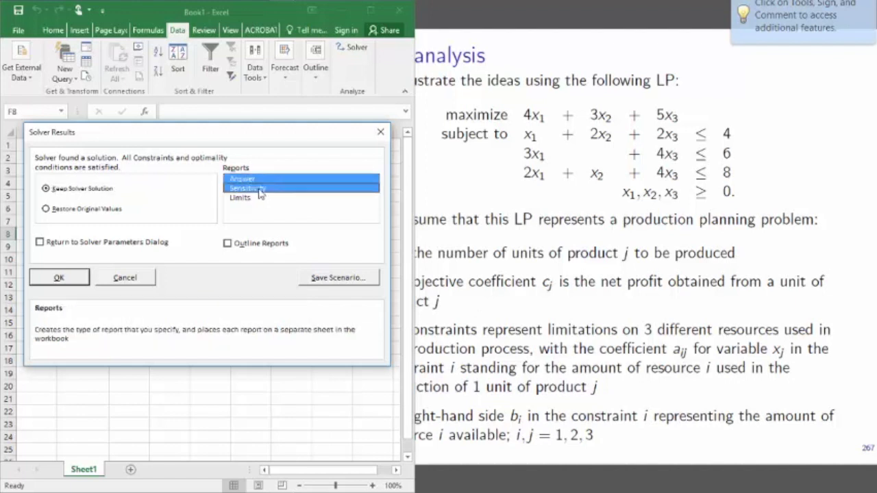
left_click(258, 198, "ctrl")
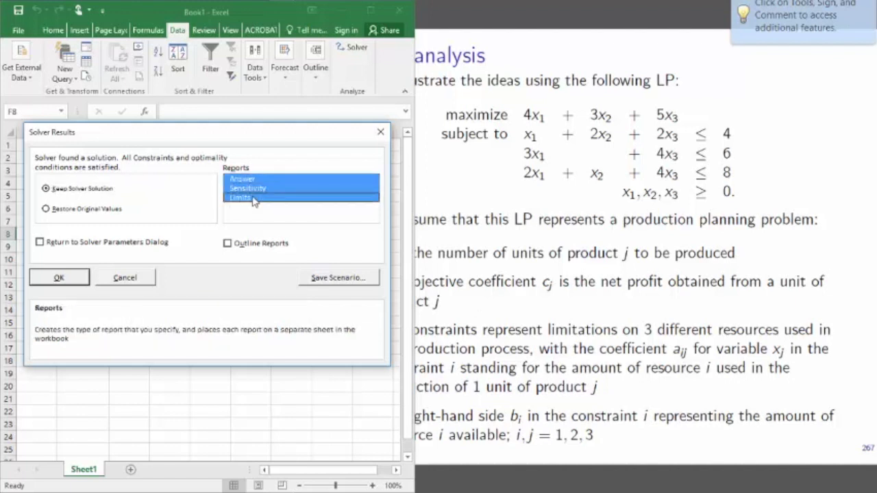
left_click(73, 281)
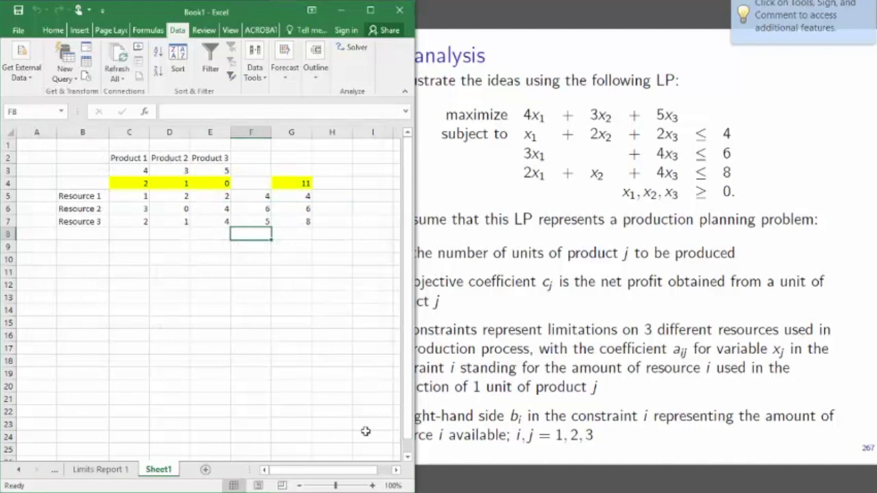
- Maximize the spreadsheet window and bring up the Answer Report 1 sheet
left_click(370, 10)
left_click_drag(502, 274, 875, 290)
left_click(90, 471)
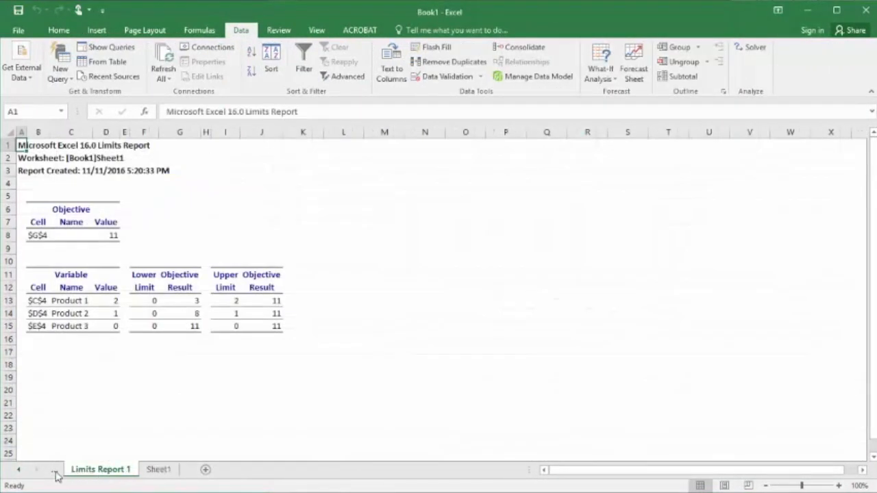
left_click(56, 471)
left_click(44, 473)
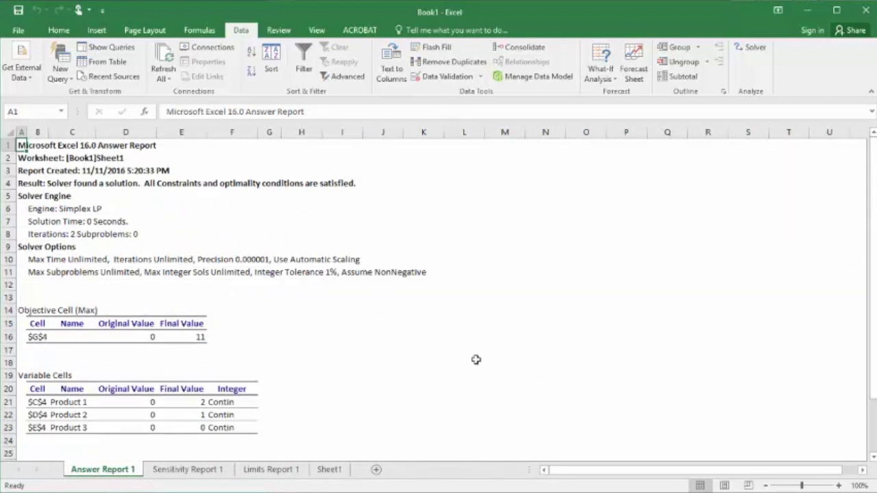
- Examine the objective, the three products' final values and each resource constraint's cell value in the Answer Report
scroll(497, 350, "down", 7)
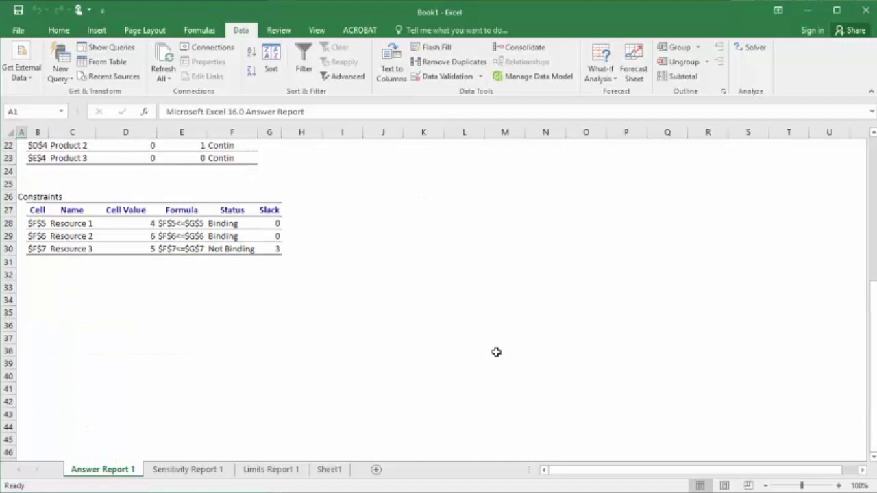
scroll(496, 352, "up", 5)
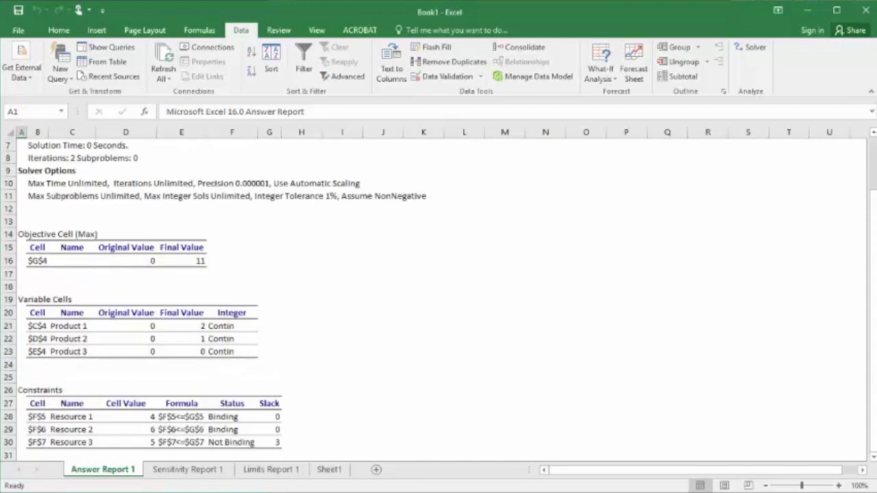
scroll(384, 288, "down", 2)
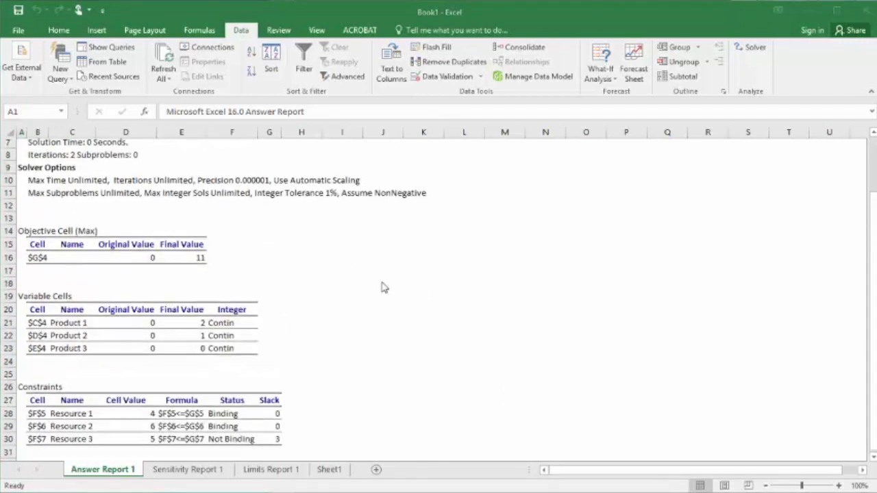
scroll(384, 287, "up", 2)
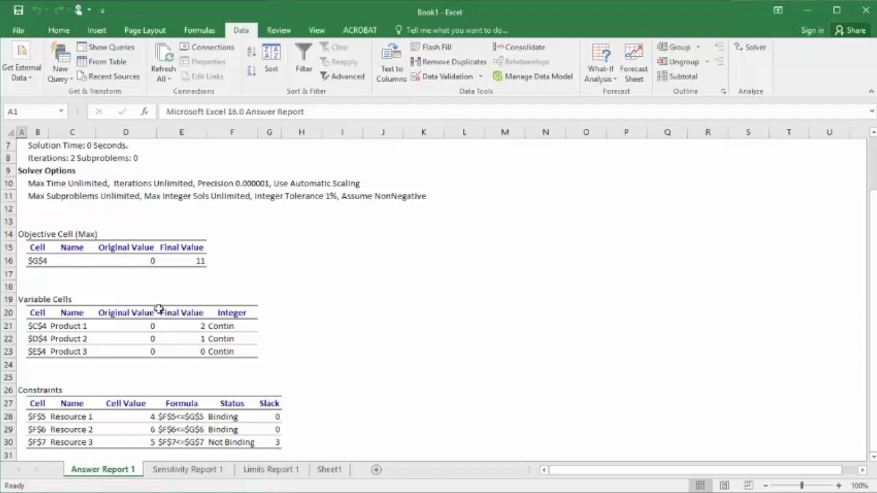
left_click(200, 326)
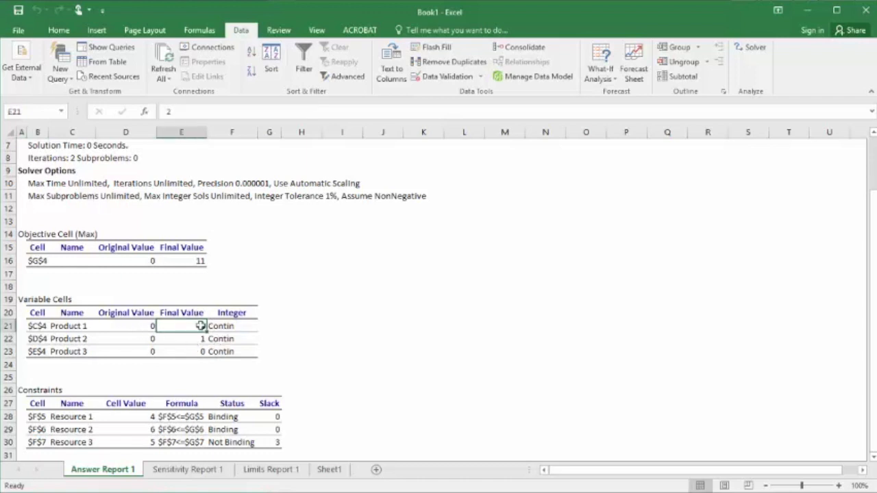
left_click(199, 340)
left_click(202, 353)
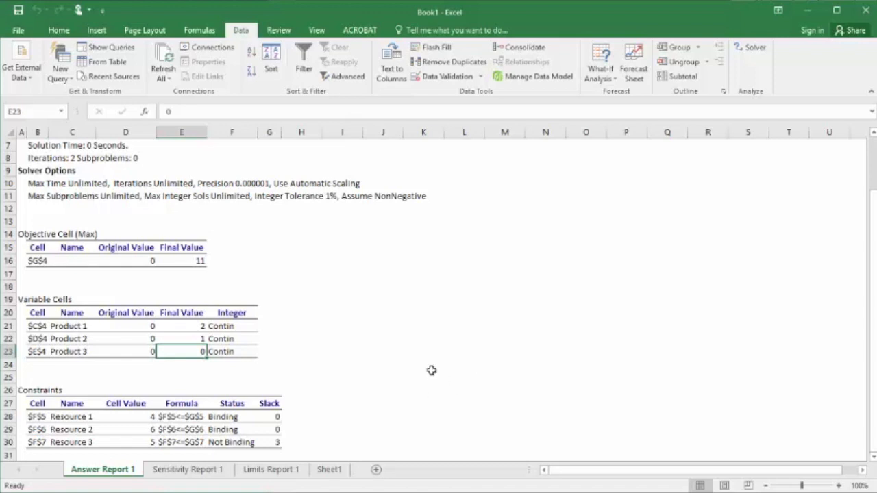
scroll(431, 370, "down", 1)
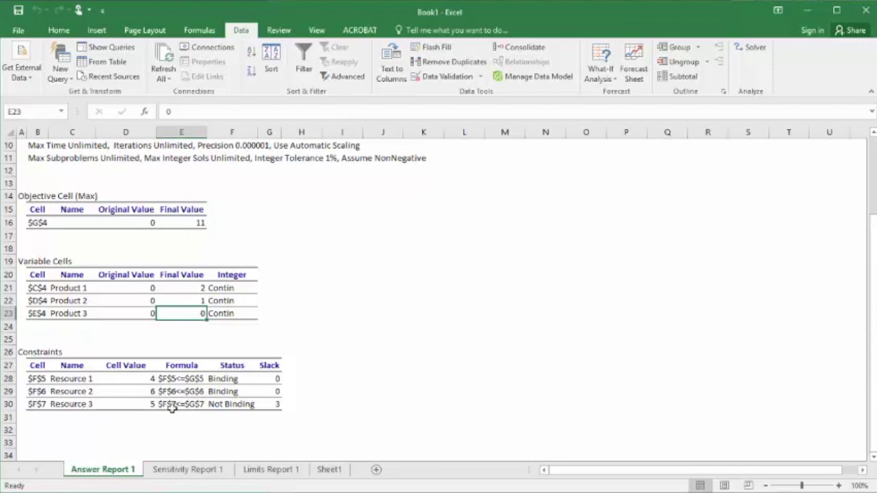
left_click(151, 379)
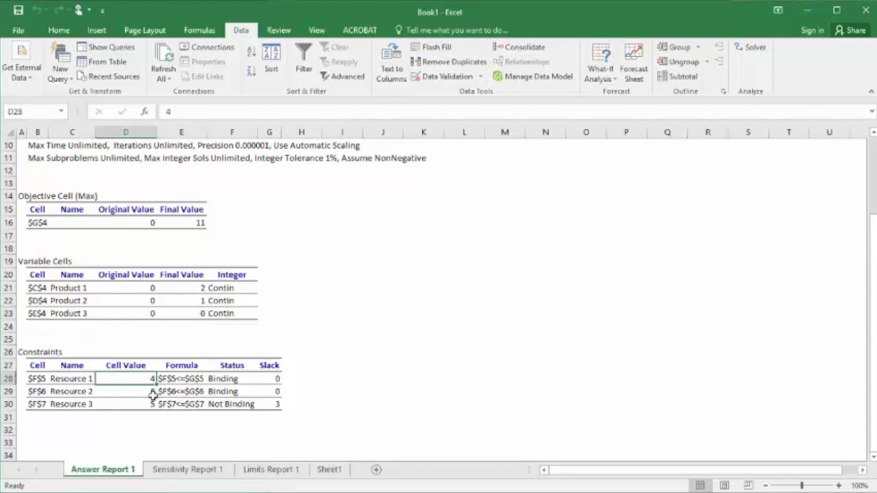
left_click(152, 394)
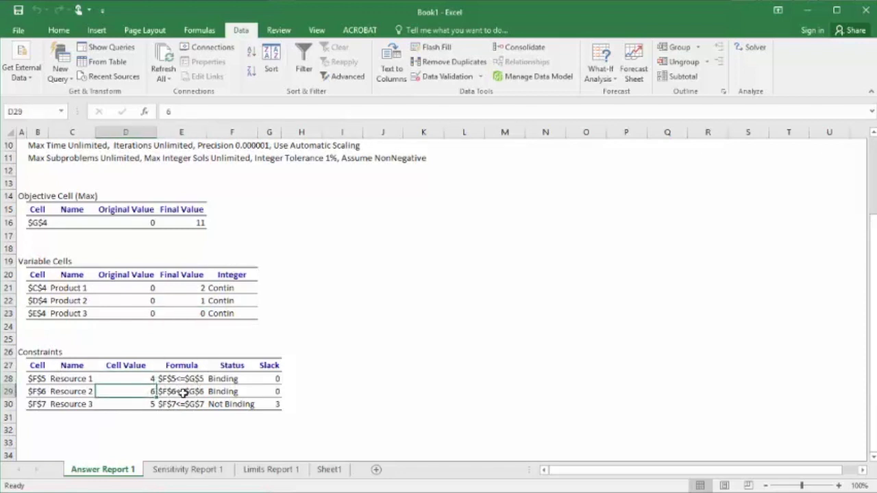
left_click(147, 406)
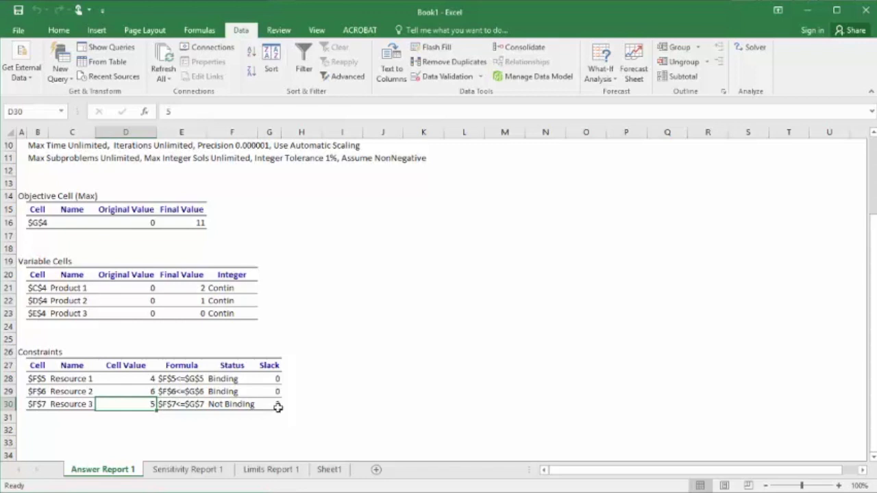
- Review the Sensitivity Report 1 sheet, followed by the Limits Report 1 sheet
left_click(183, 472)
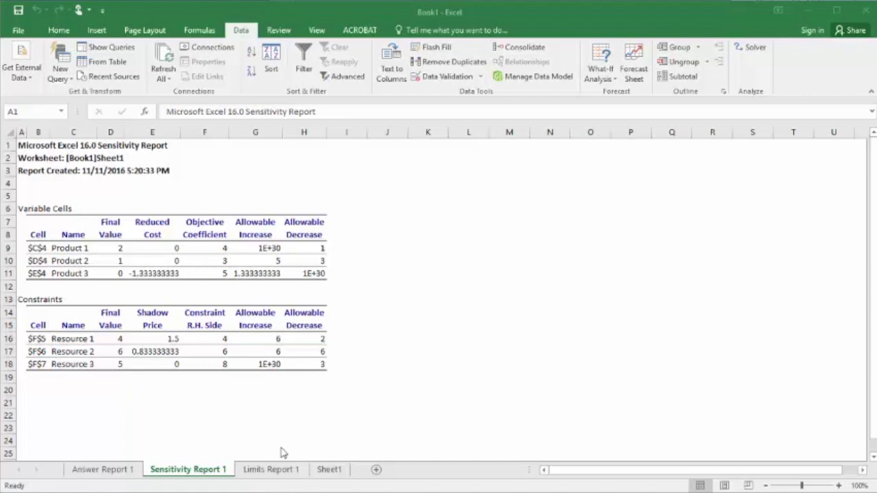
left_click(272, 470)
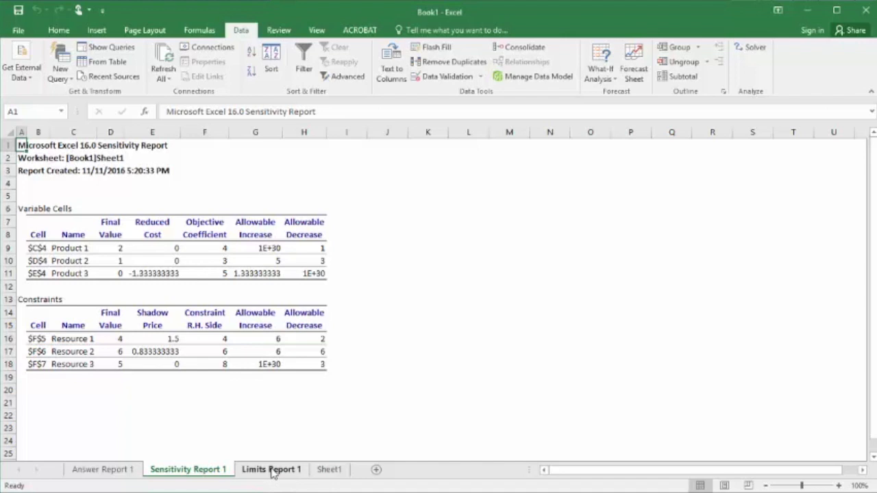
left_click(273, 471)
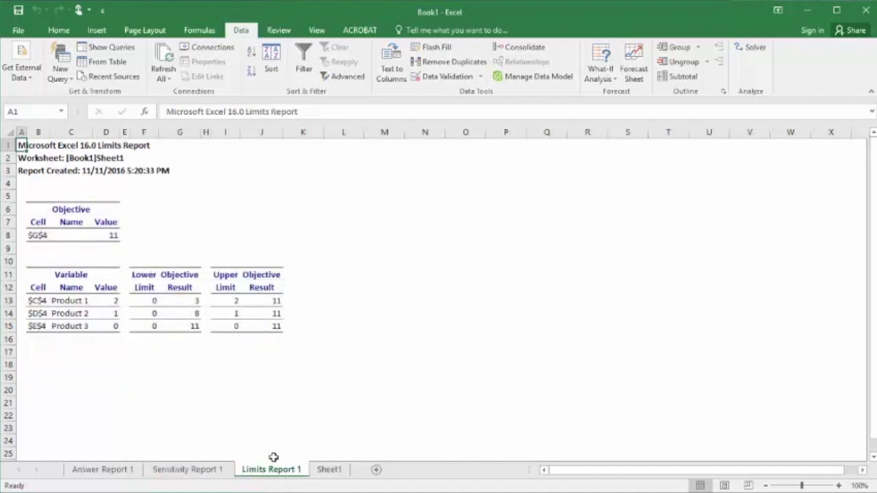